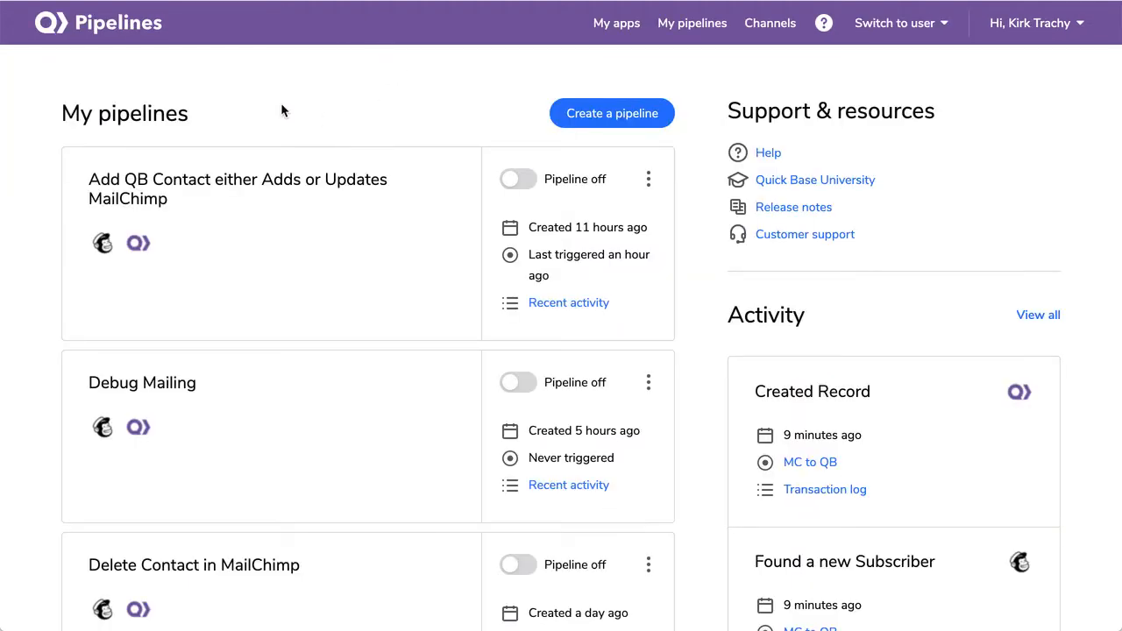
Create a new pipeline whose first step is the Quick Base Records 'Record Created' trigger
left_click(558, 116)
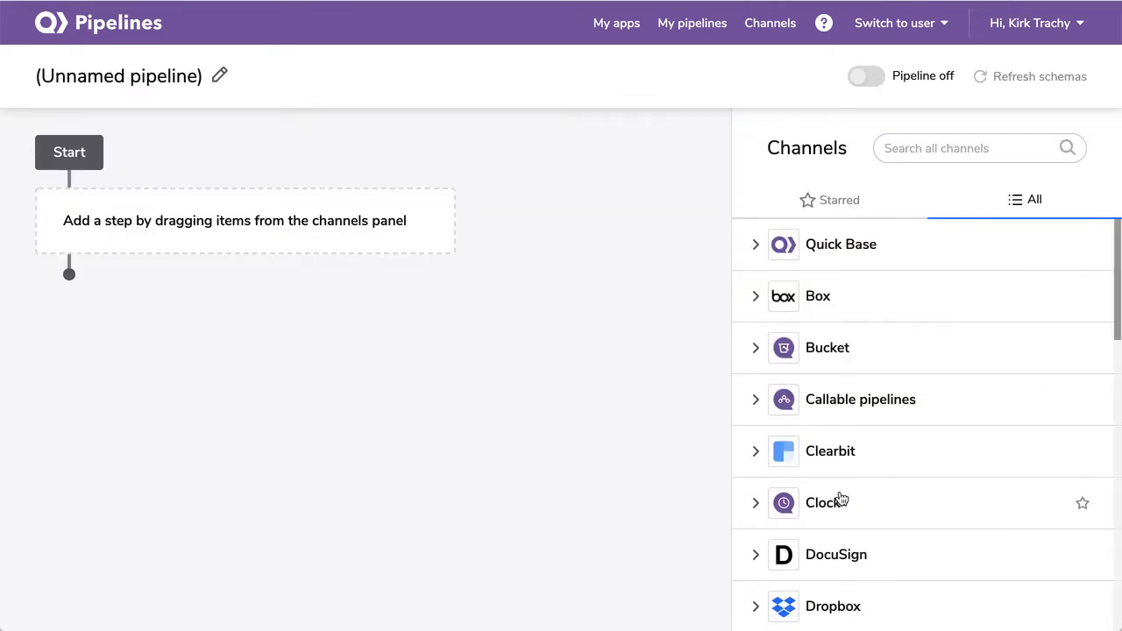
scroll(824, 500, "down", 7)
scroll(842, 498, "down", 5)
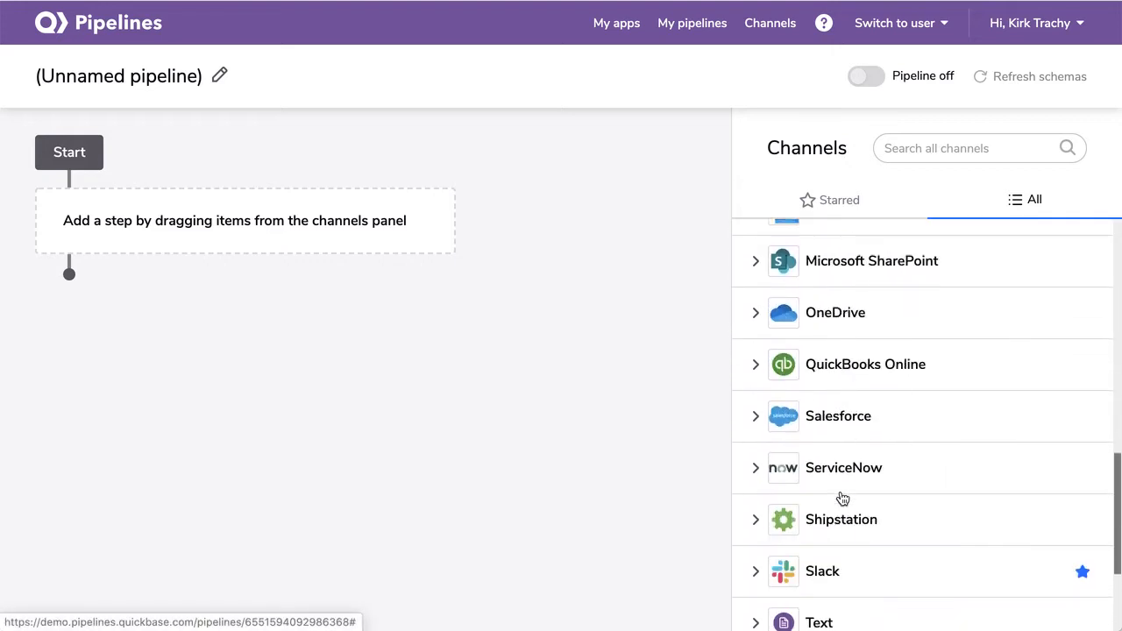
scroll(841, 498, "up", 5)
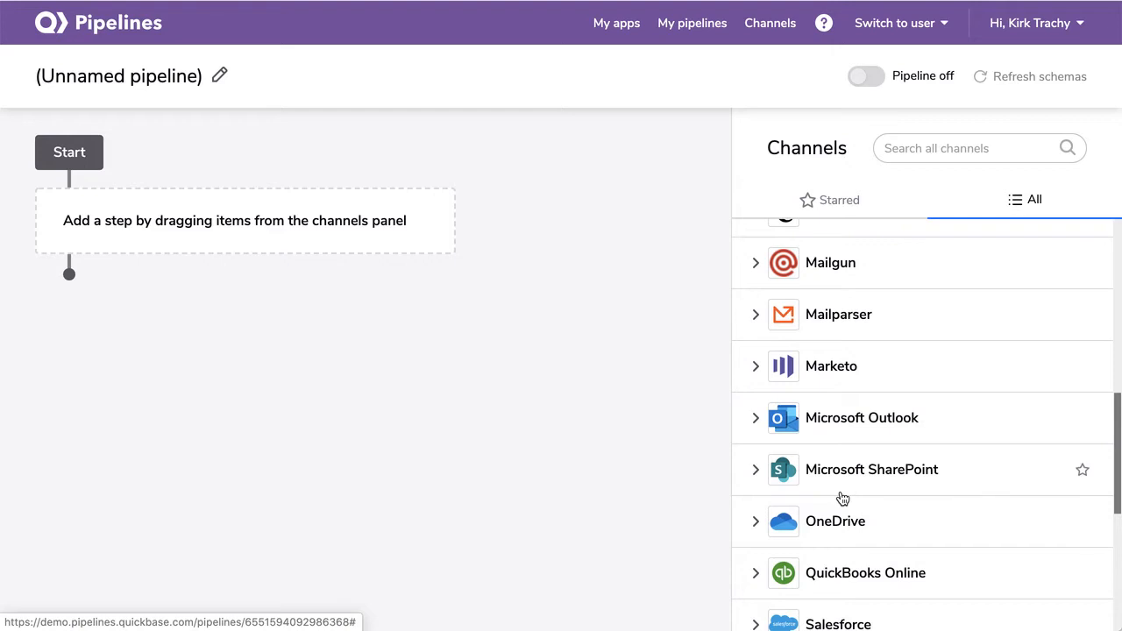
scroll(842, 498, "up", 7)
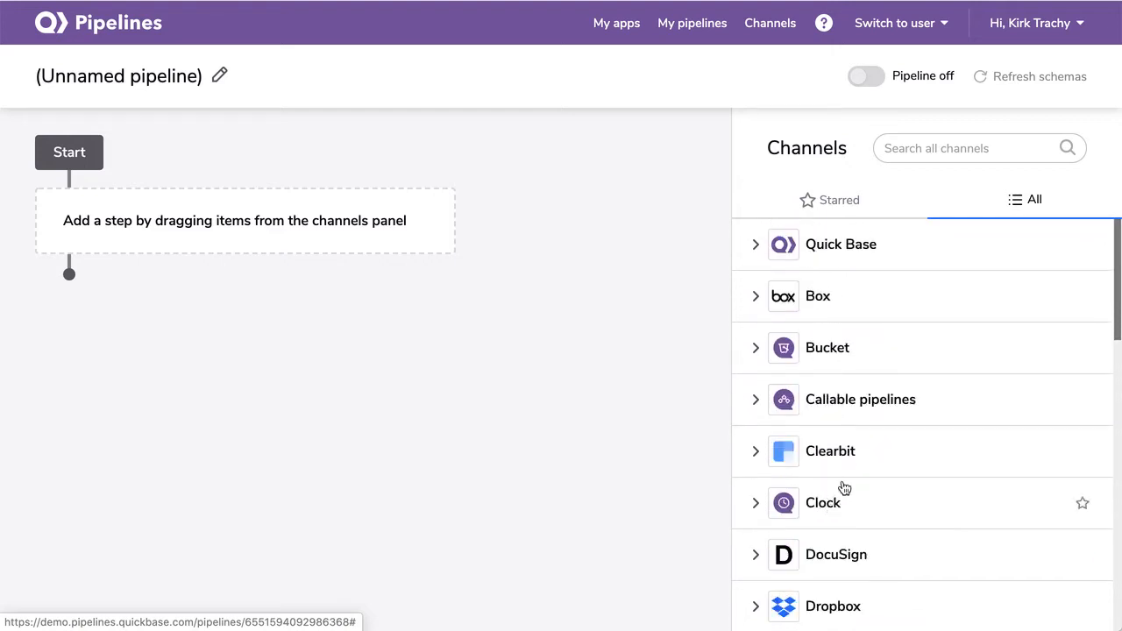
left_click(756, 244)
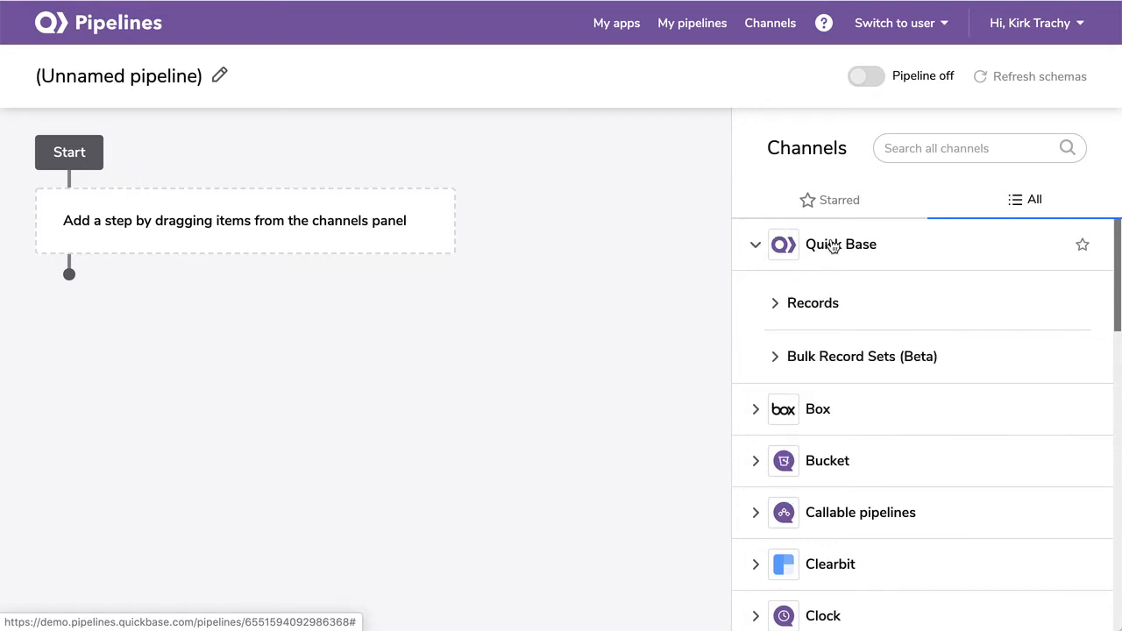
left_click(776, 305)
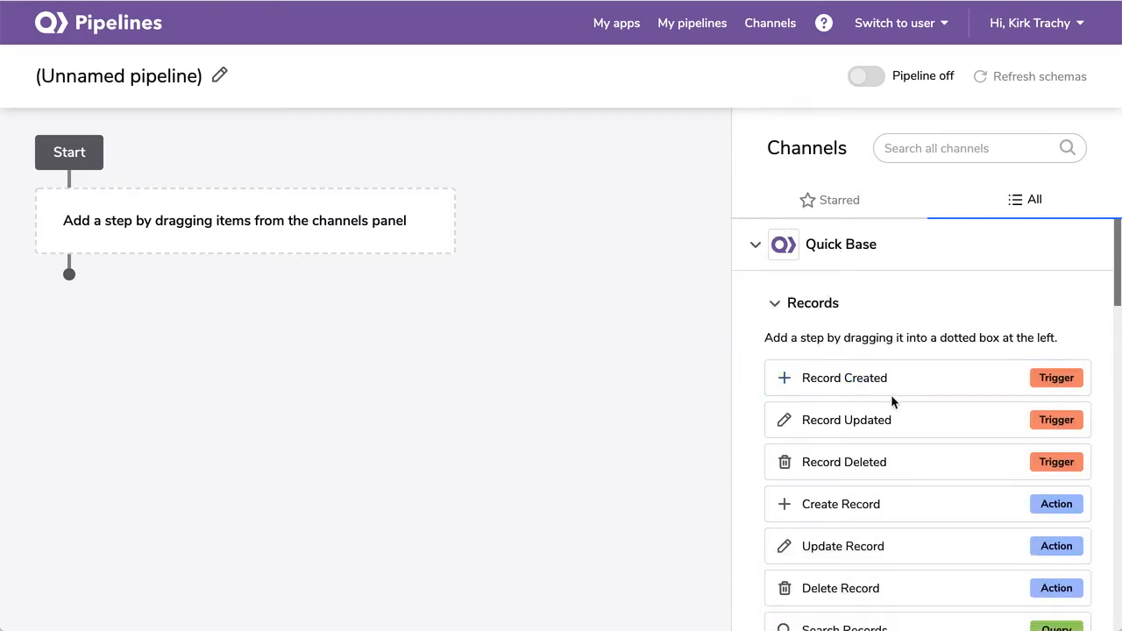
left_click_drag(882, 381, 157, 225)
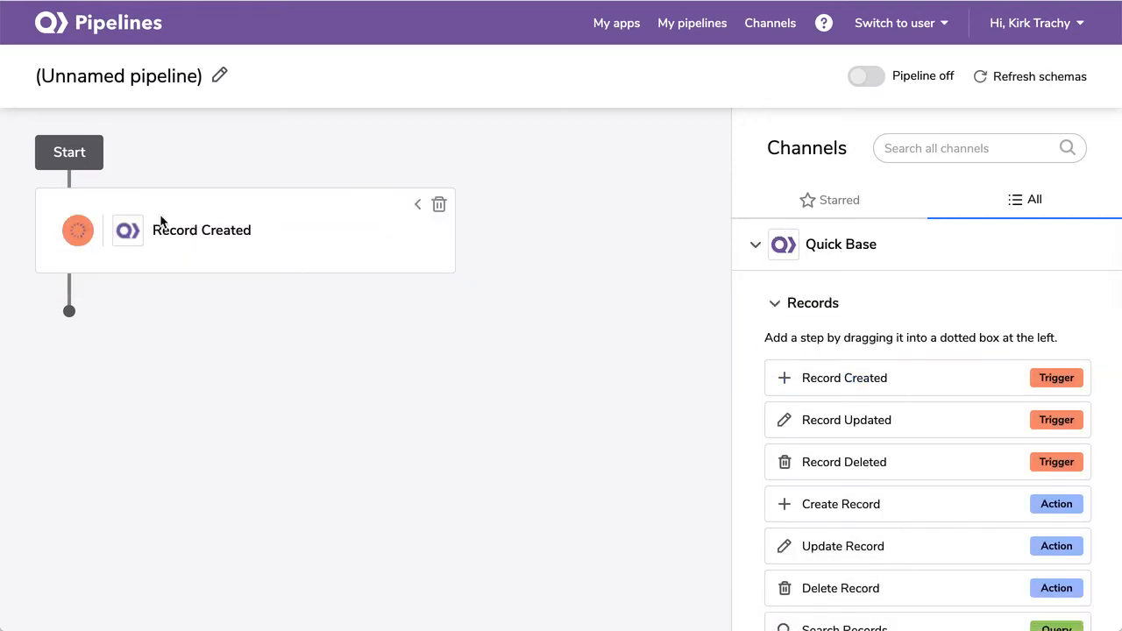
Rename the pipeline 'QB to MC' and set the trigger table to Mail Chimp Campaign Manager: Contacts
left_click(78, 77)
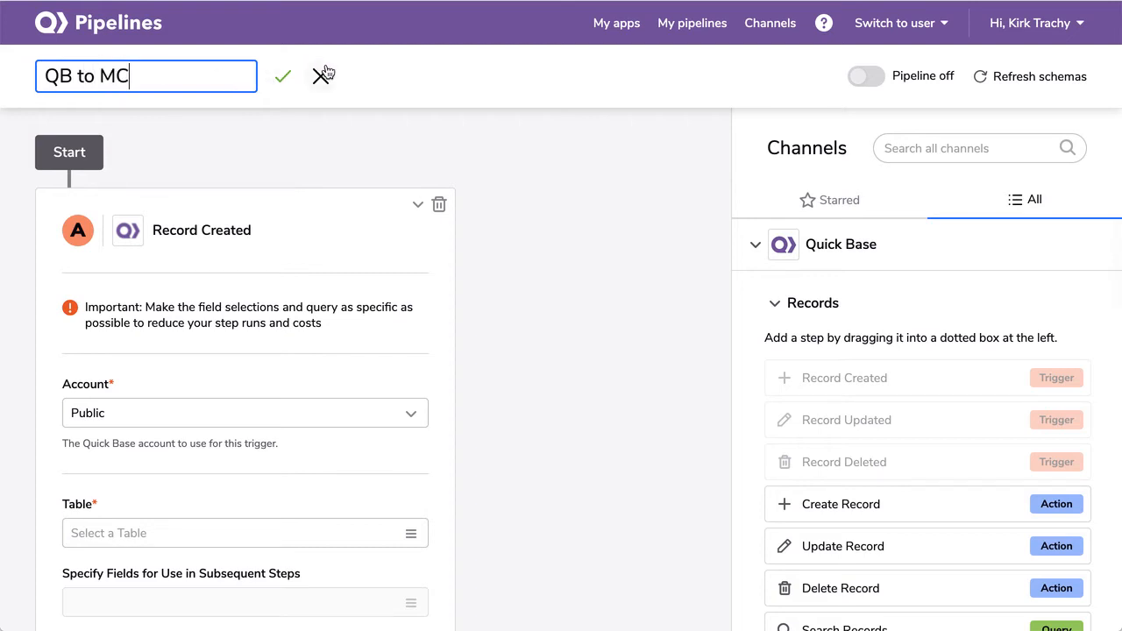
left_click(279, 75)
scroll(202, 241, "down", 2)
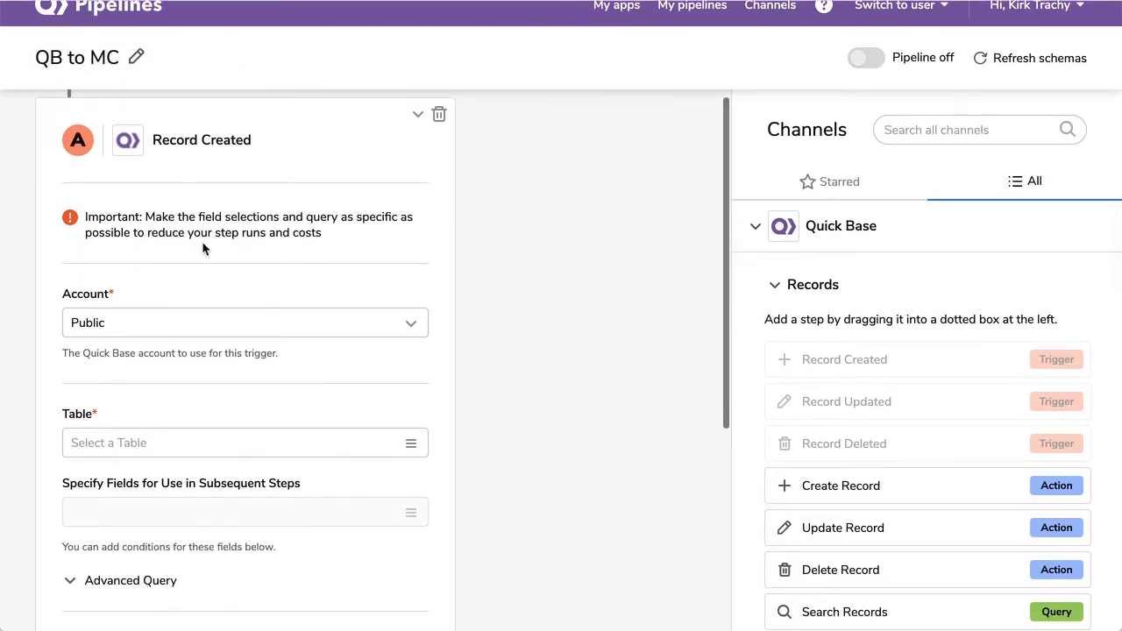
scroll(202, 241, "down", 3)
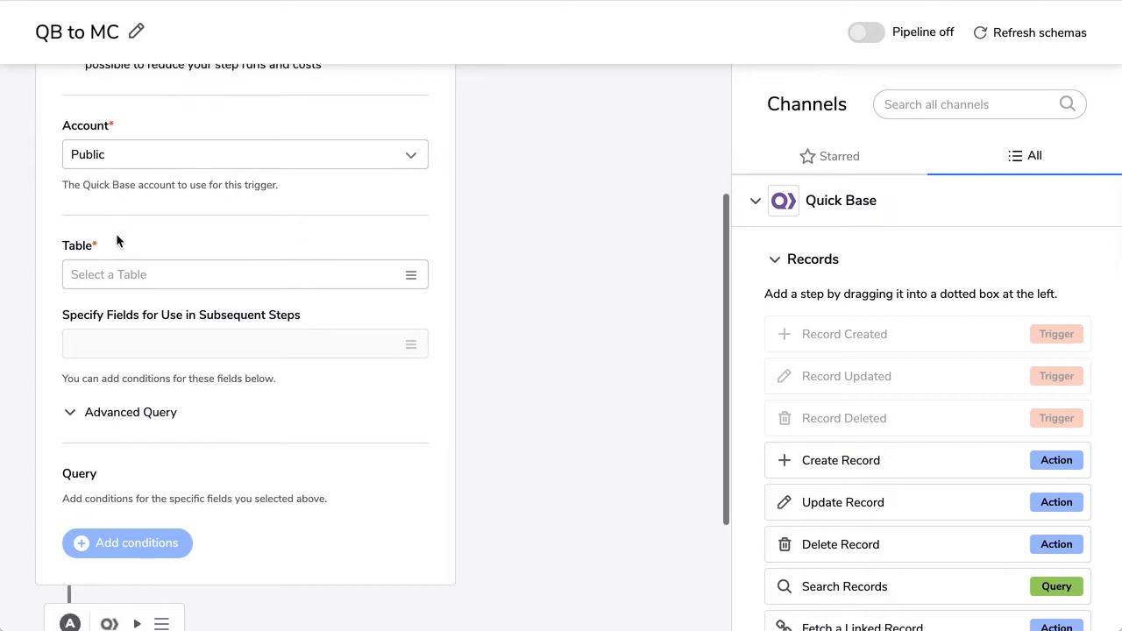
left_click(118, 256)
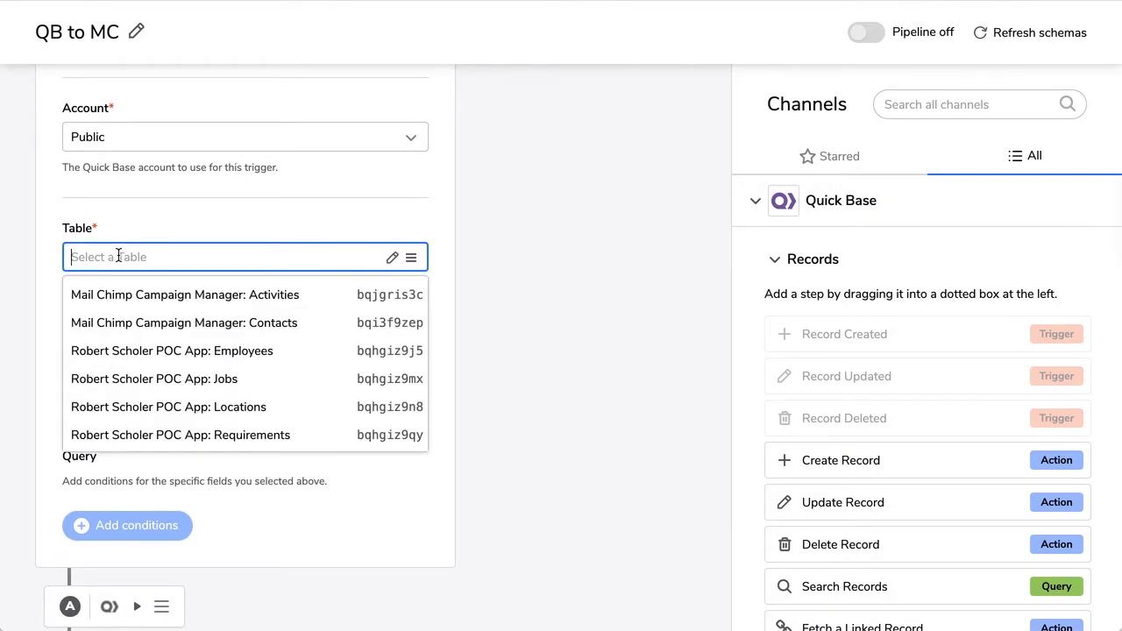
left_click(269, 325)
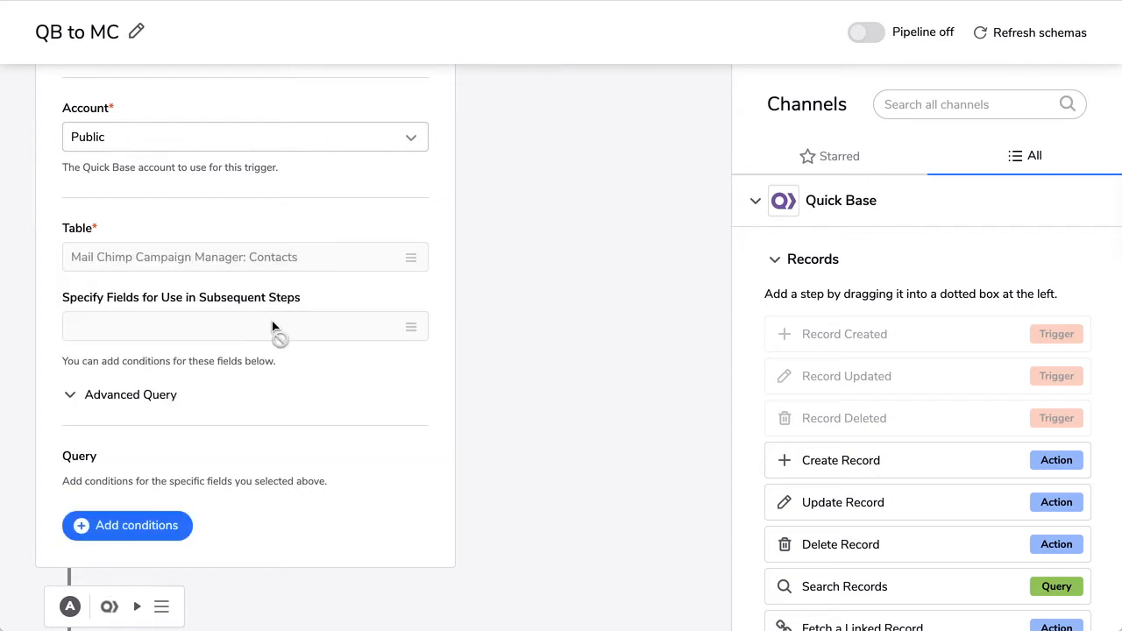
Pass the Email and Last Name fields on to subsequent steps
left_click(141, 326)
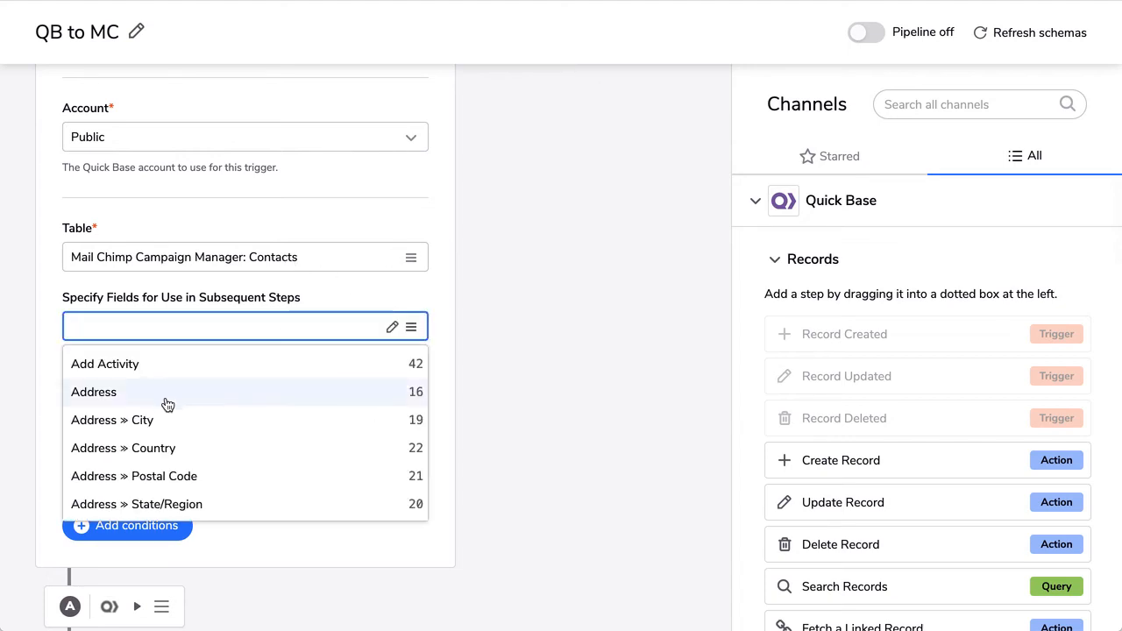
scroll(168, 404, "down", 5)
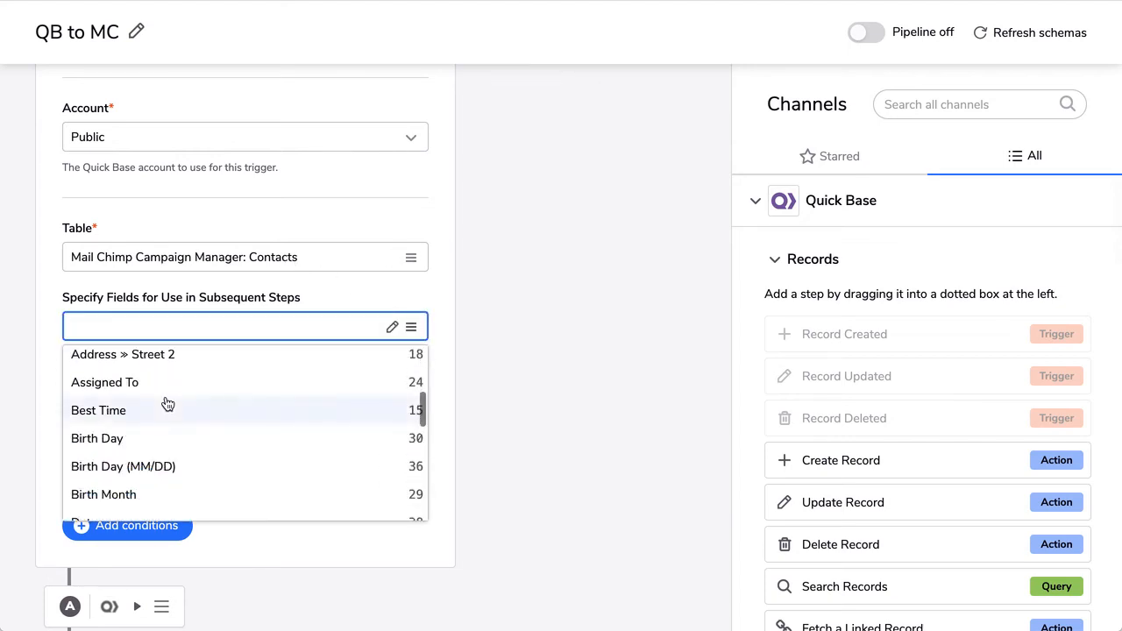
scroll(167, 404, "down", 3)
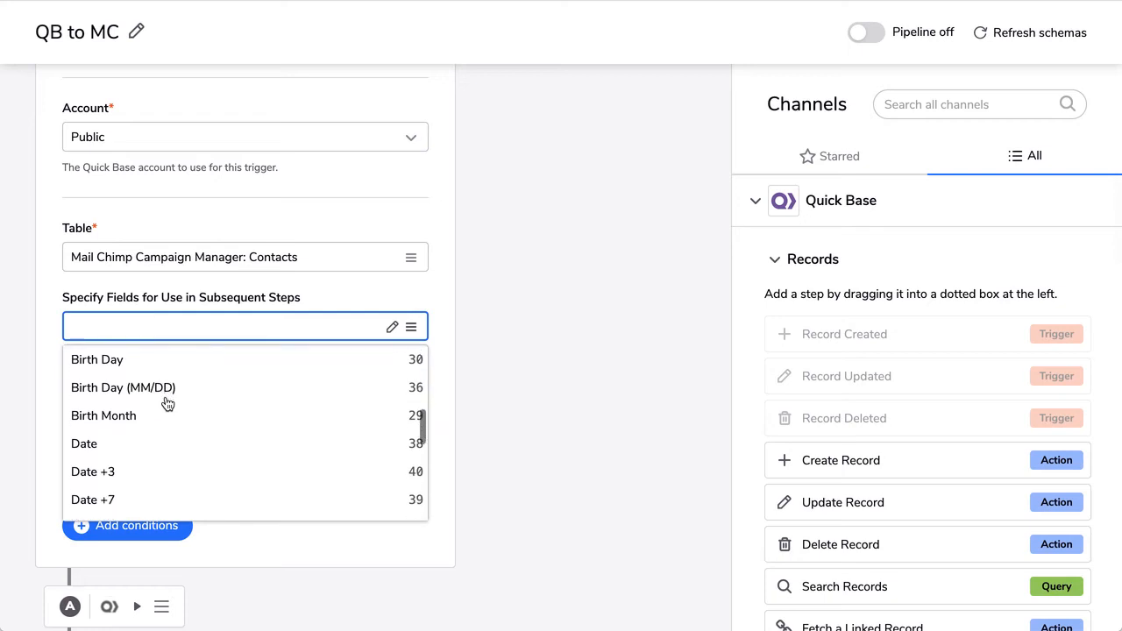
scroll(165, 400, "down", 2)
left_click(121, 401)
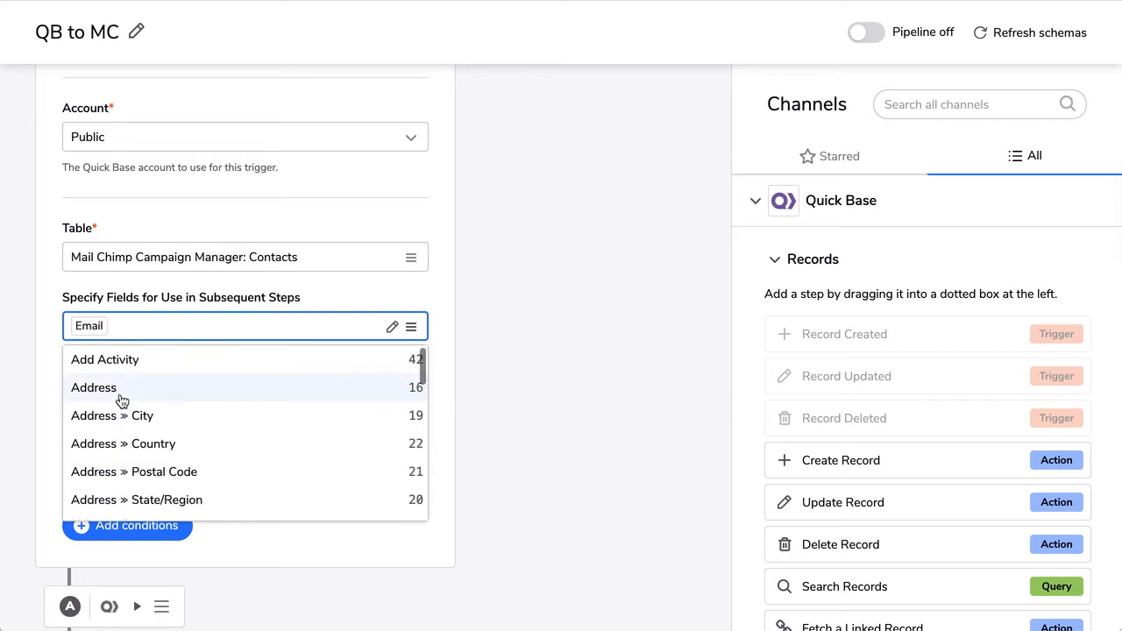
scroll(147, 412, "down", 4)
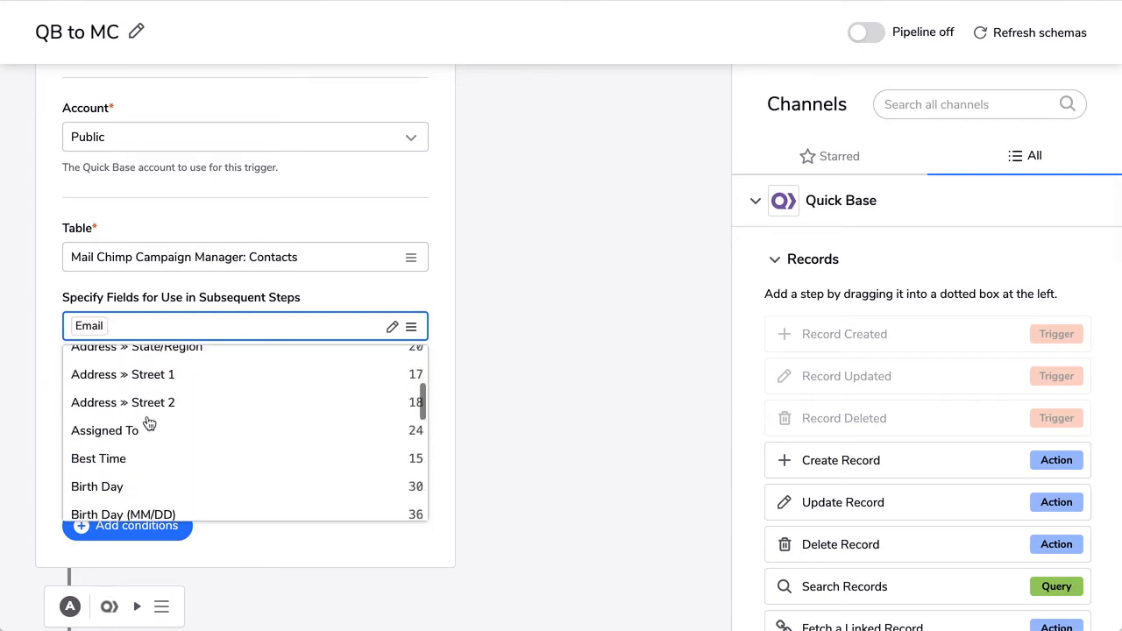
scroll(149, 423, "down", 5)
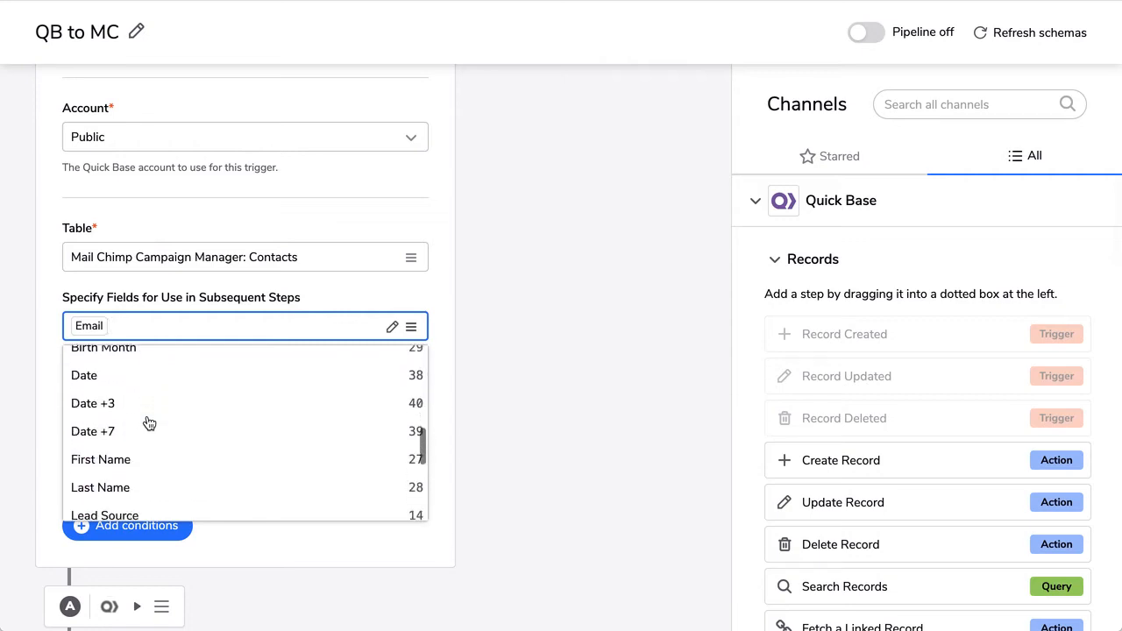
left_click(131, 430)
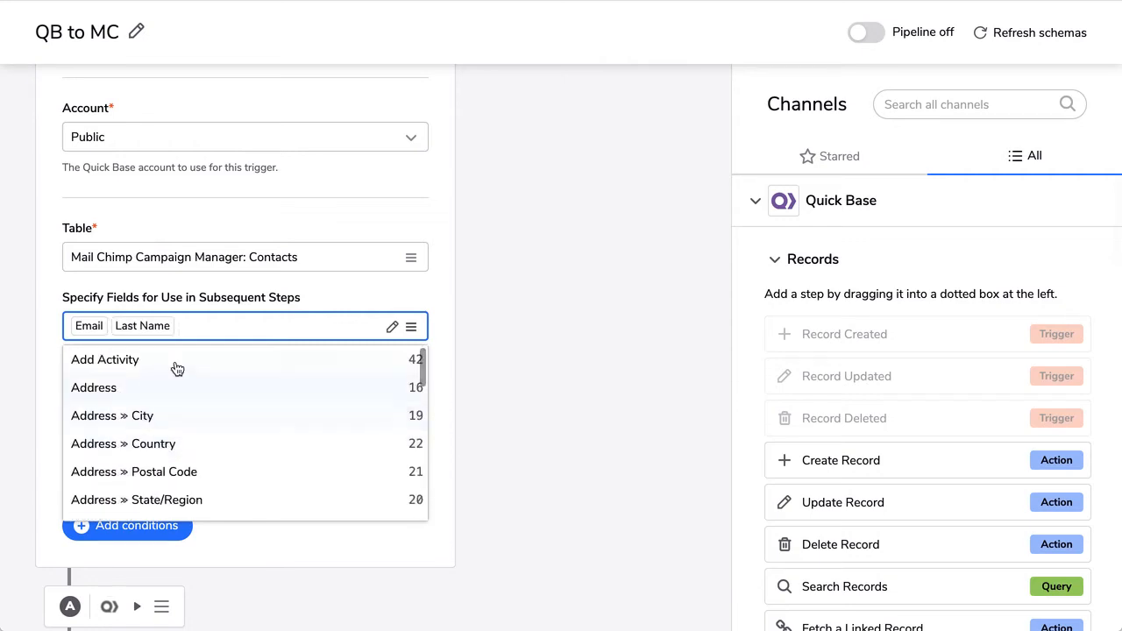
Also pass First Name and Mail Chimp Status, then close the field list
scroll(125, 450, "down", 6)
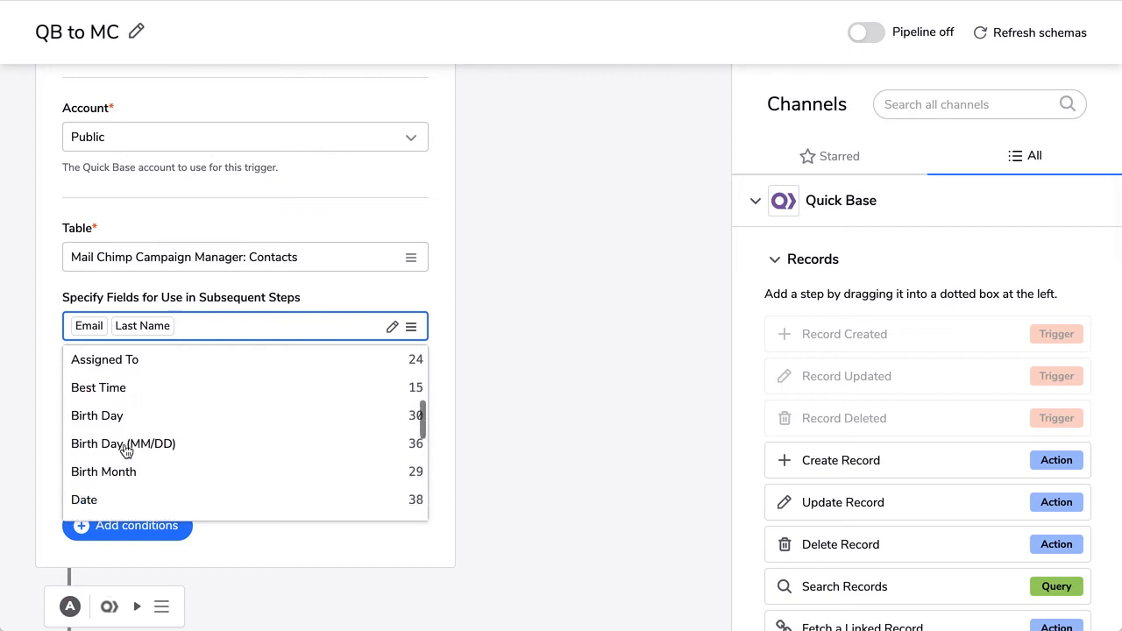
scroll(126, 451, "down", 2)
scroll(126, 451, "down", 1)
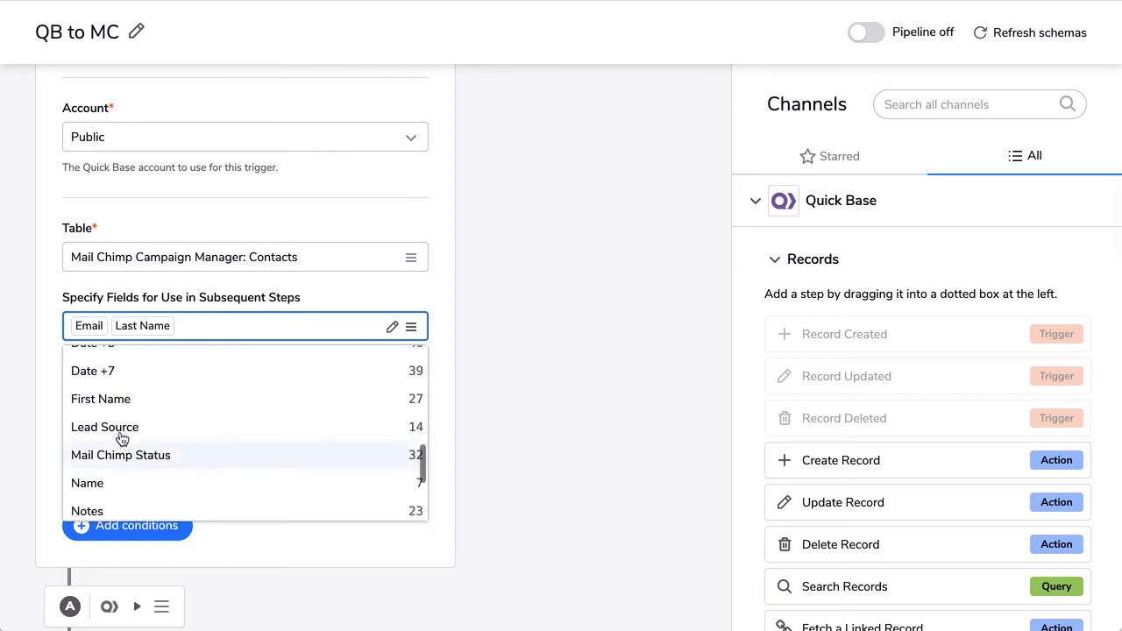
left_click(87, 399)
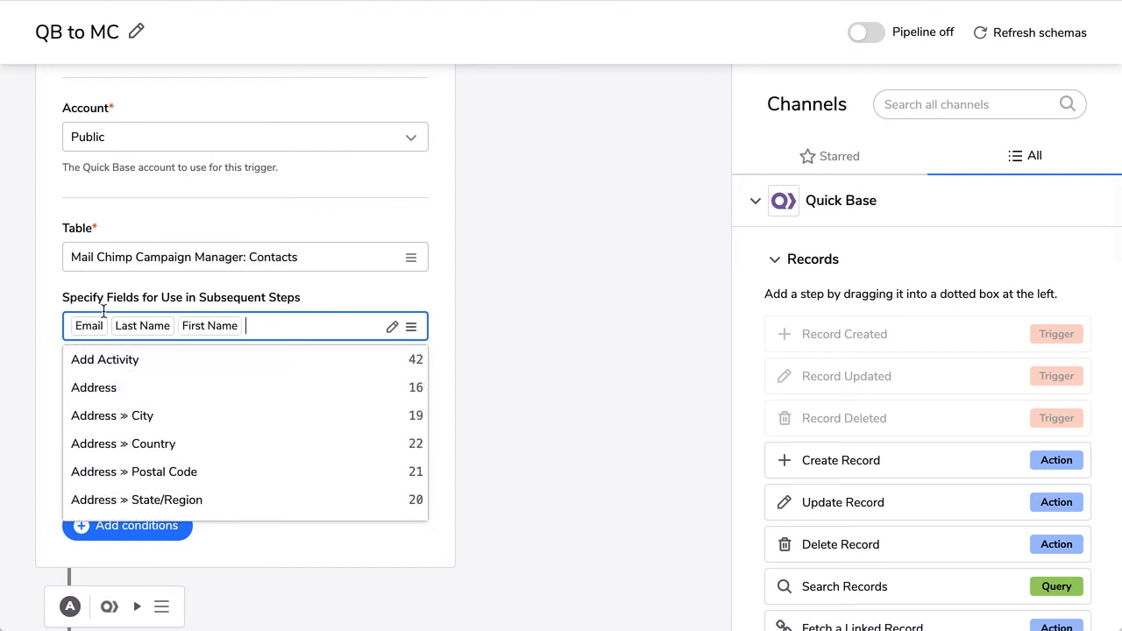
scroll(183, 434, "down", 5)
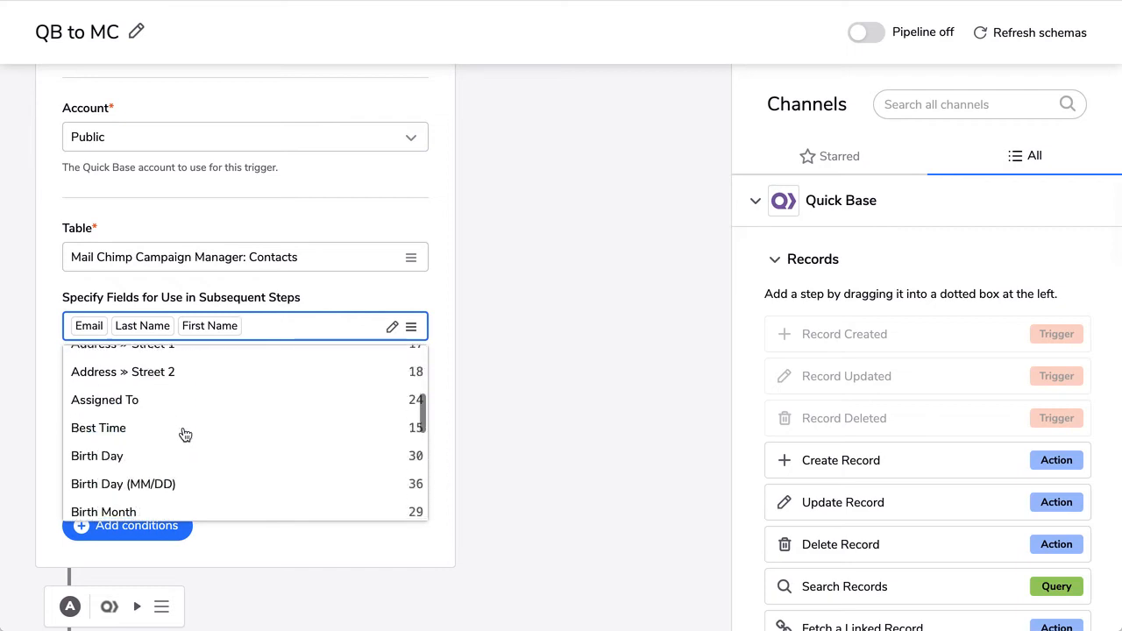
scroll(184, 433, "down", 6)
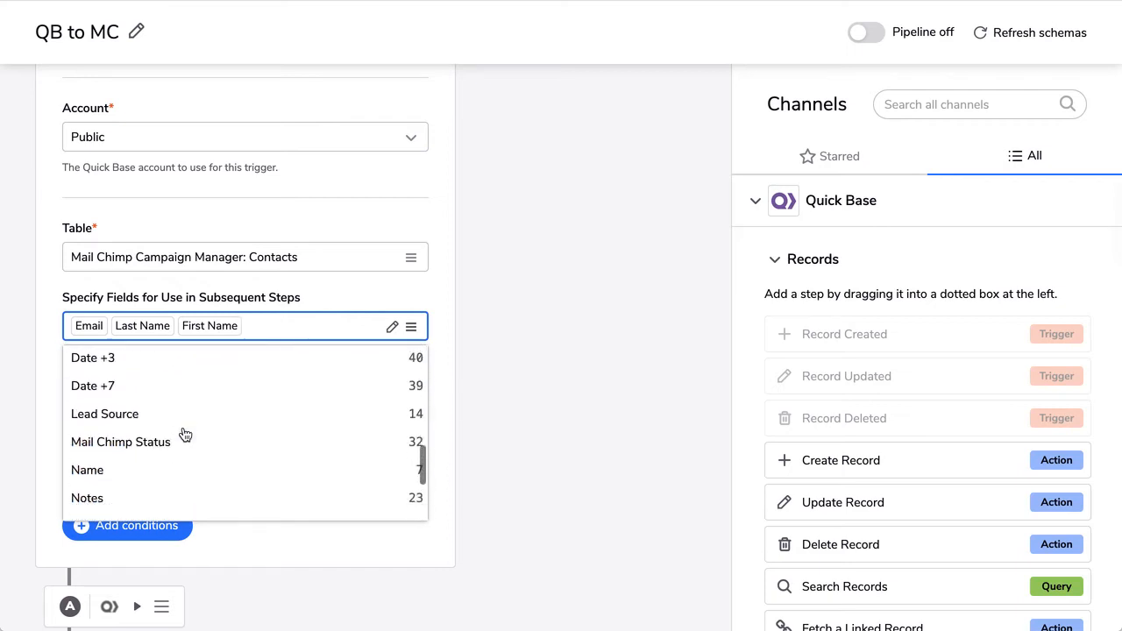
left_click(157, 434)
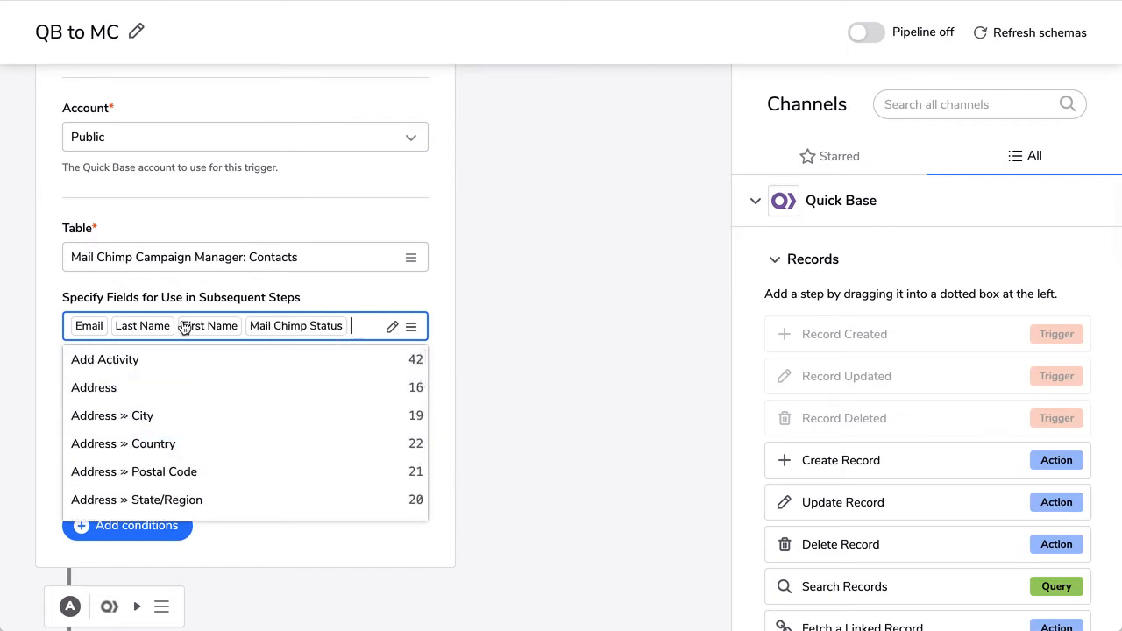
left_click(342, 295)
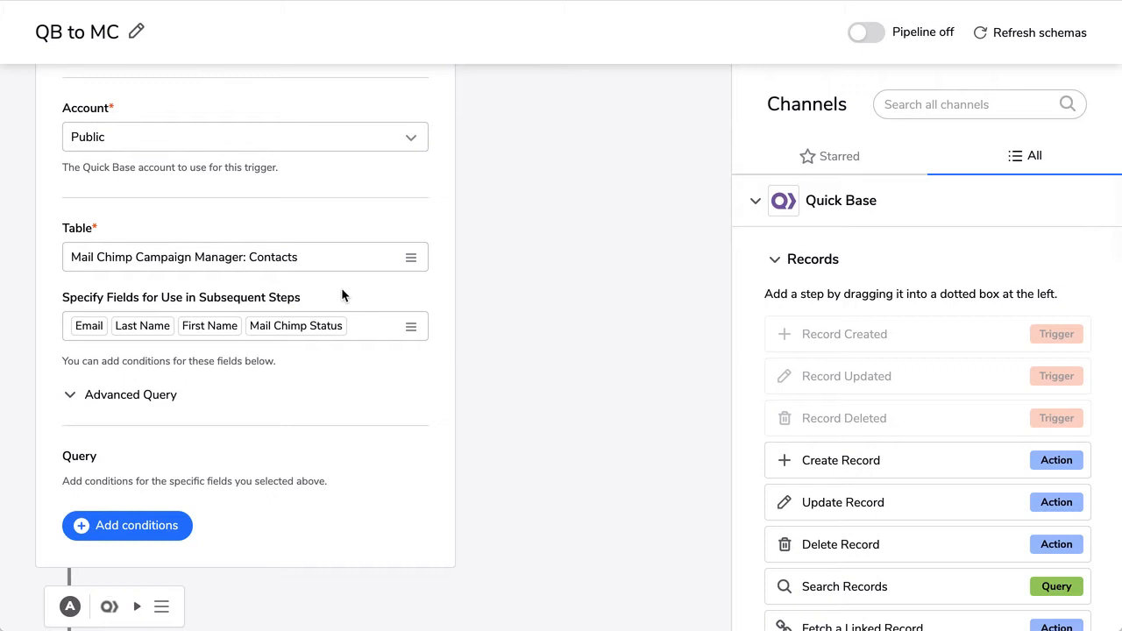
Add an 'Email is set' condition so only contacts with an email trigger the pipeline
scroll(342, 295, "down", 2)
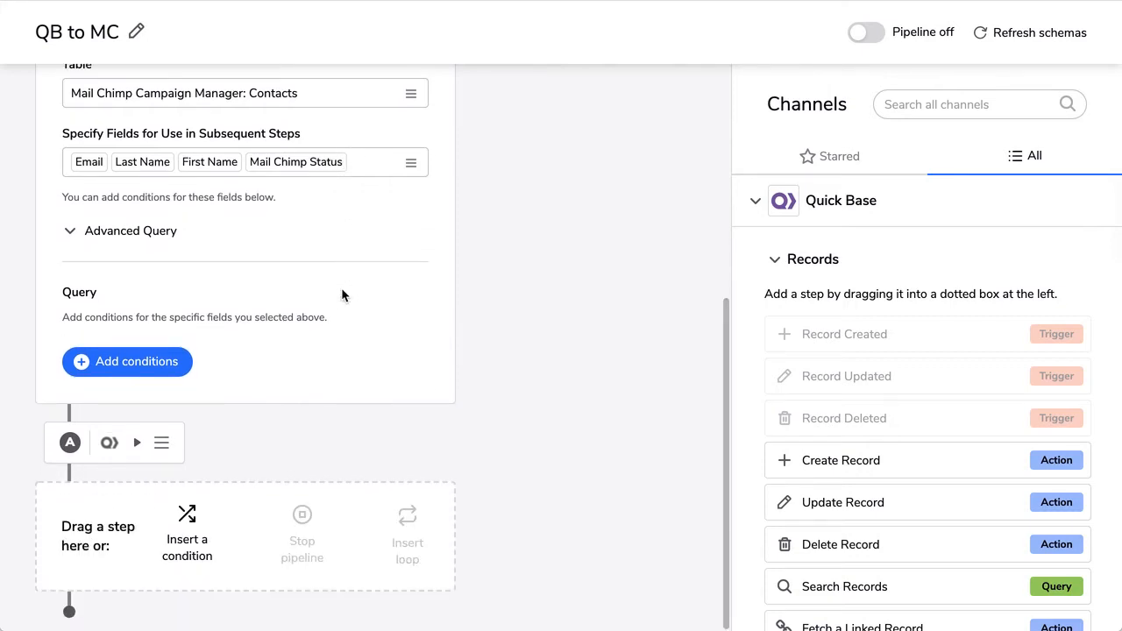
left_click(137, 363)
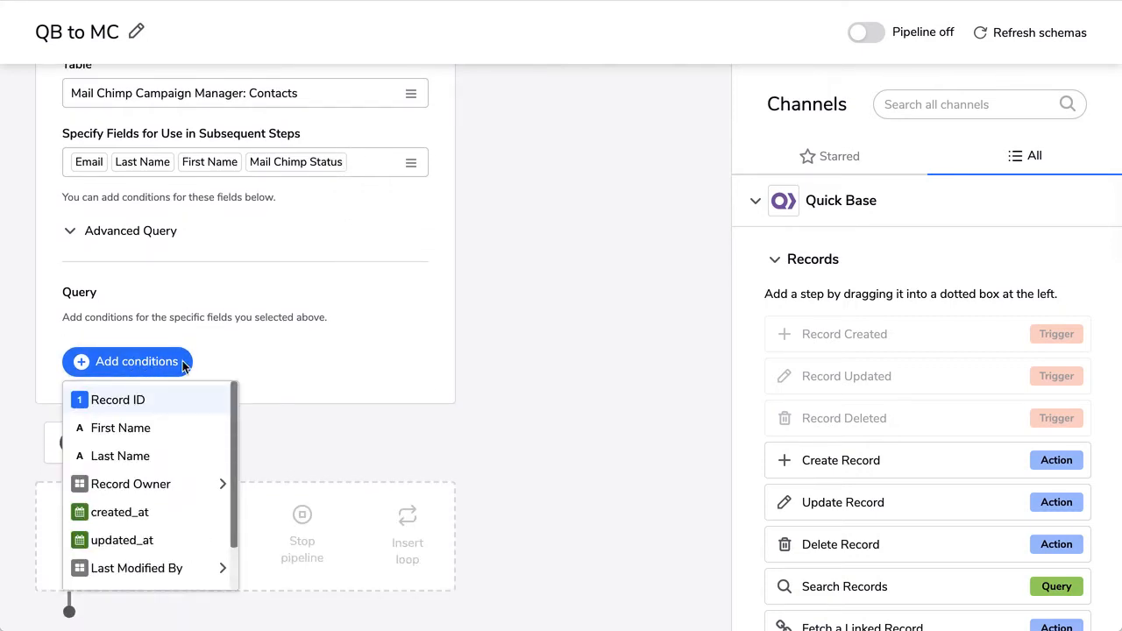
scroll(171, 482, "down", 1)
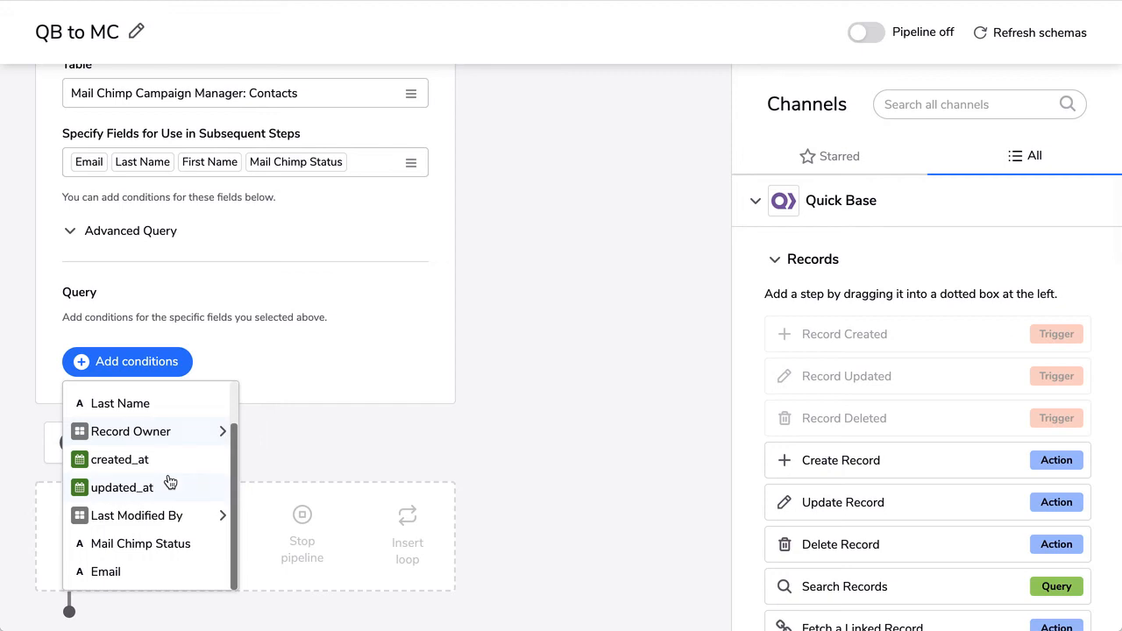
left_click(96, 572)
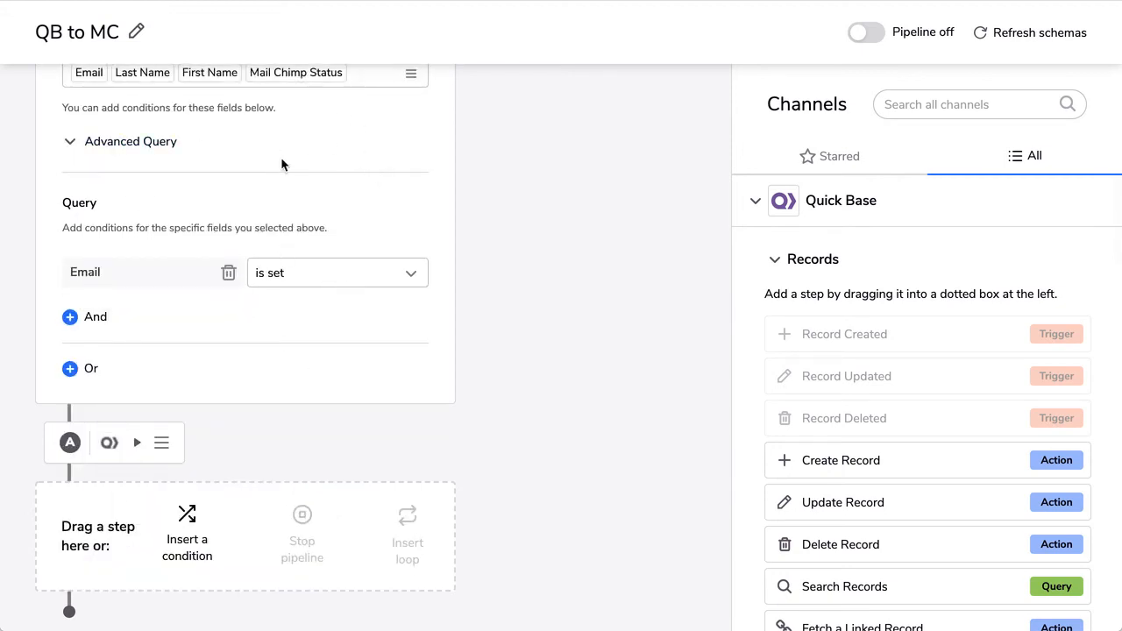
left_click(777, 259)
scroll(868, 426, "down", 6)
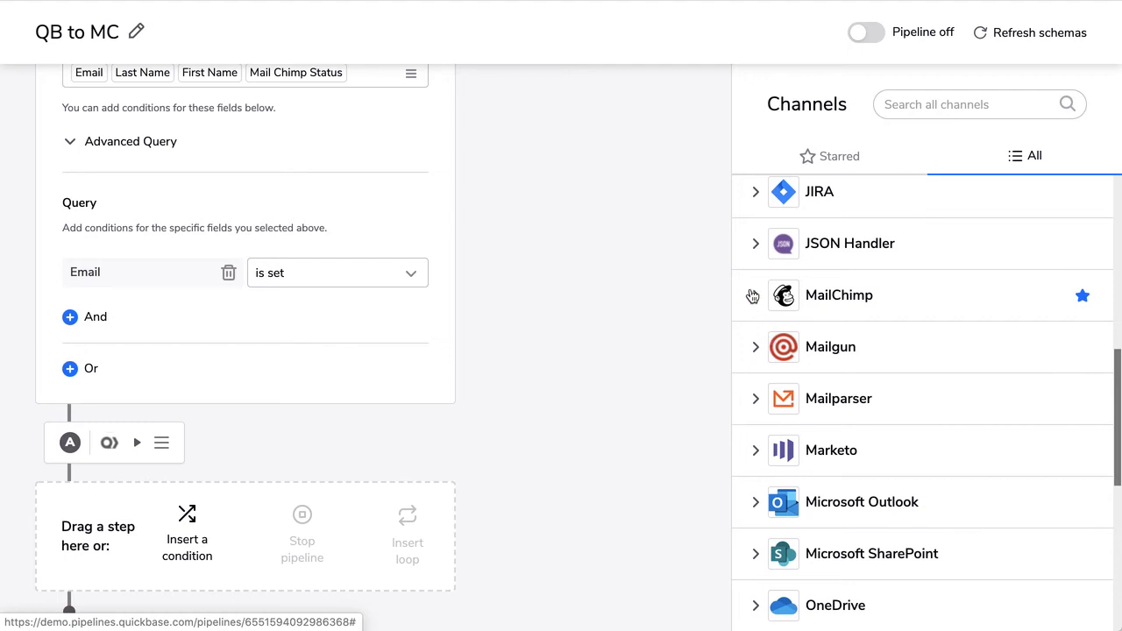
Add a MailChimp Subscribers 'Subscribe' step after the trigger
left_click(753, 295)
scroll(845, 393, "down", 1)
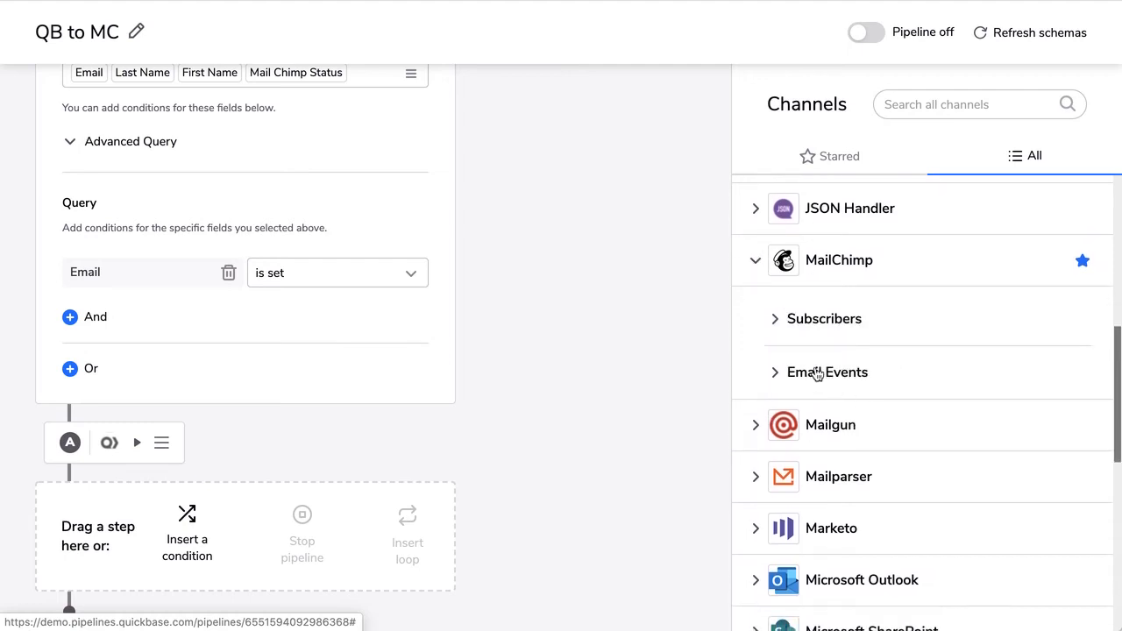
left_click(773, 321)
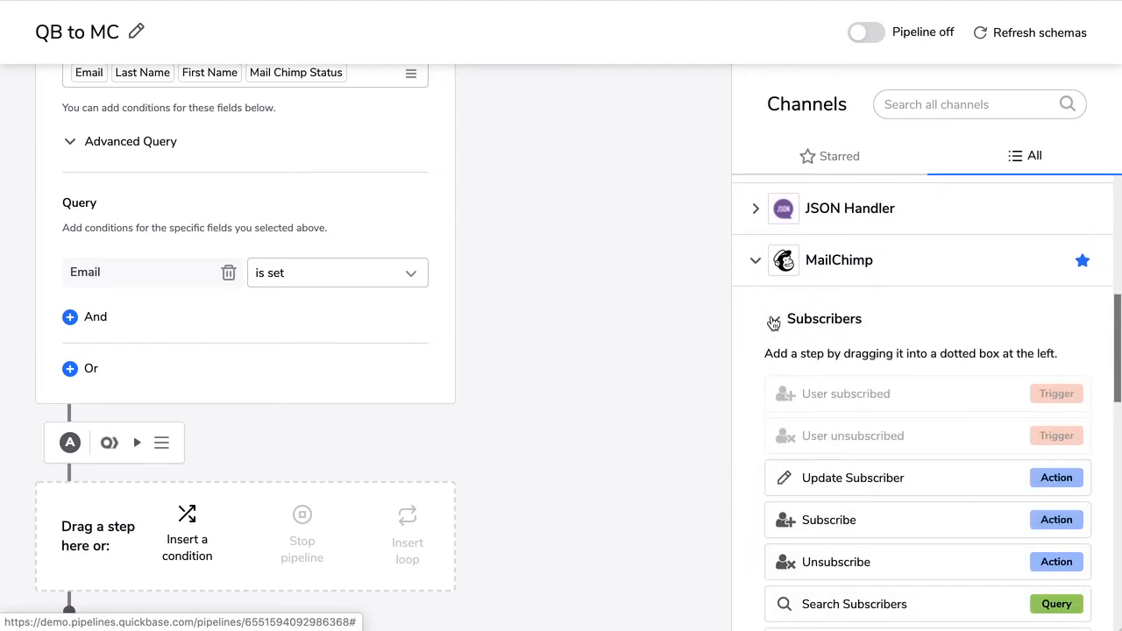
scroll(912, 386, "down", 5)
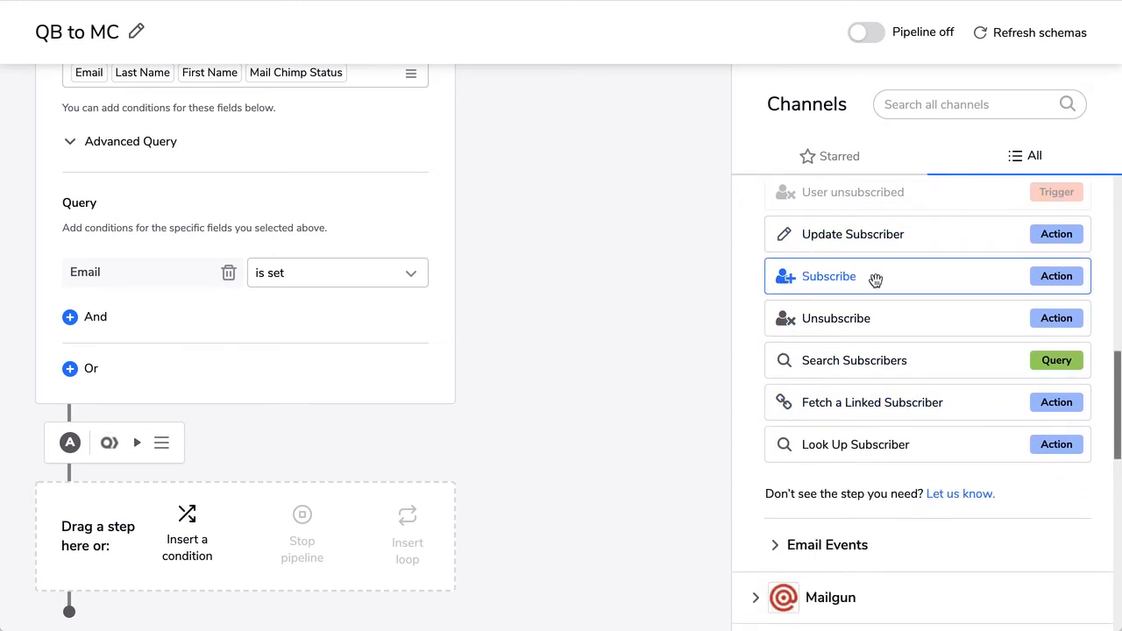
left_click_drag(874, 279, 179, 396)
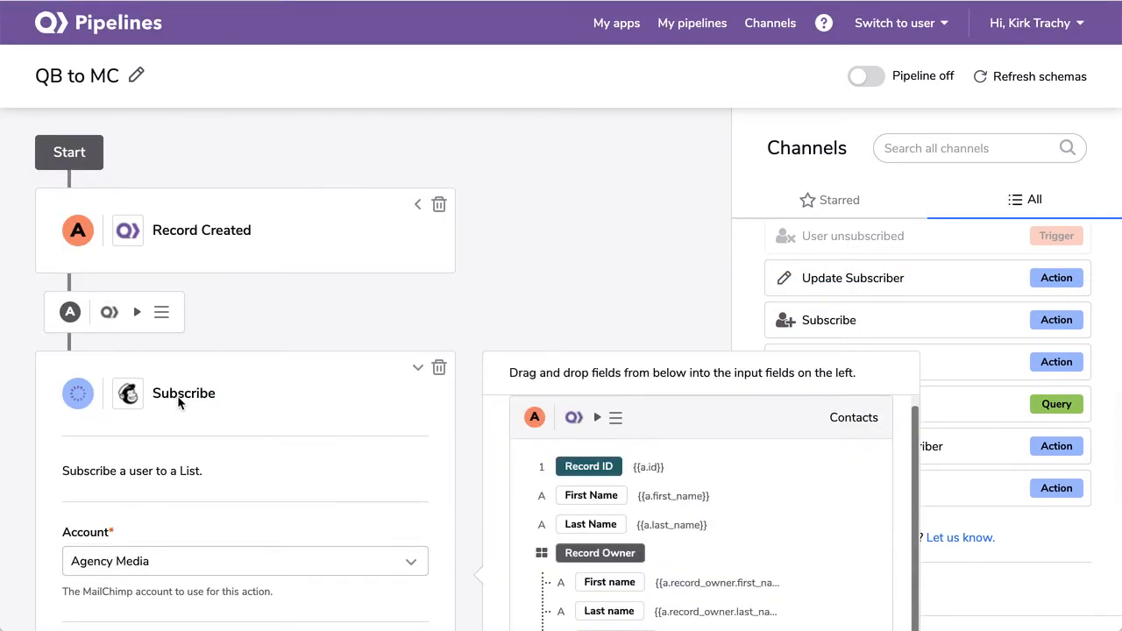
Set the Subscribe step's list to Agency Media
scroll(277, 393, "down", 3)
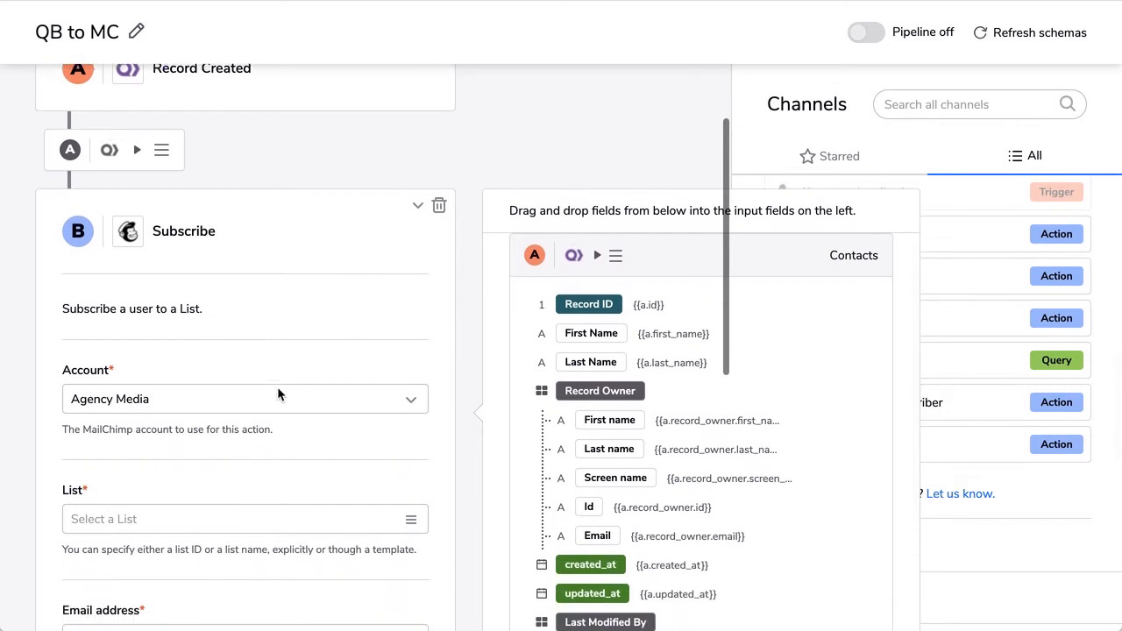
scroll(277, 390, "down", 1)
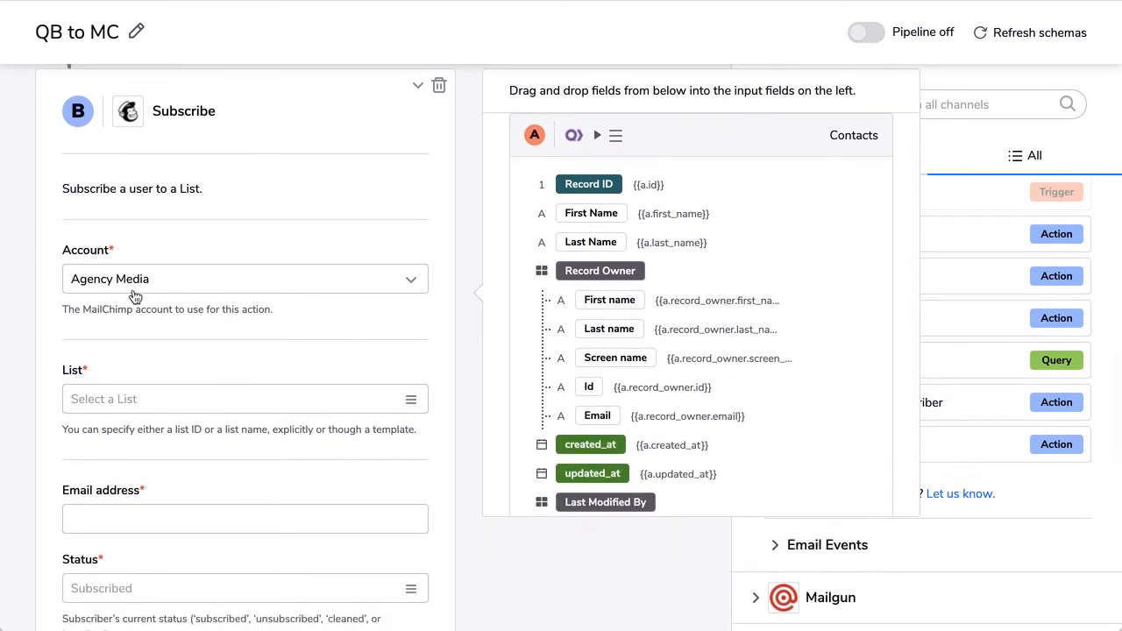
scroll(210, 253, "down", 3)
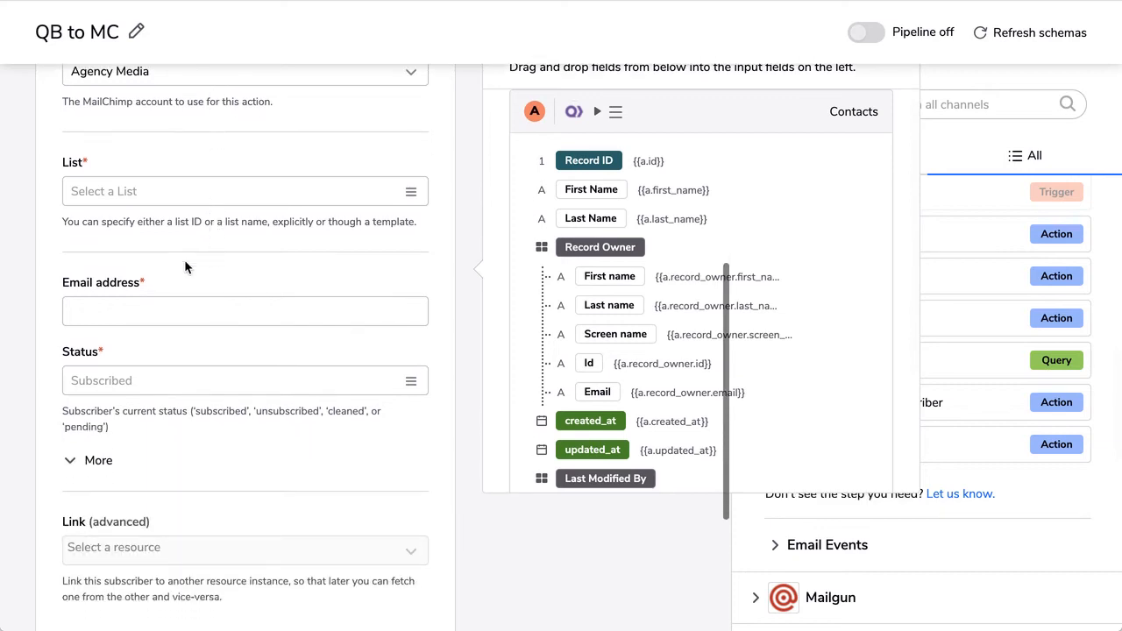
left_click(161, 196)
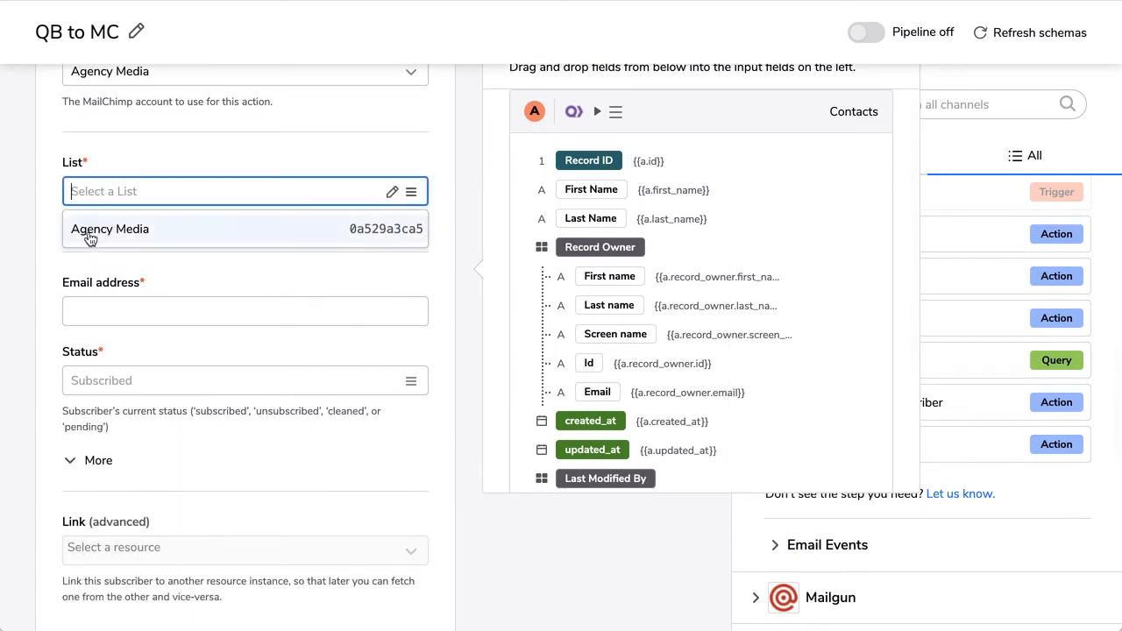
left_click(131, 239)
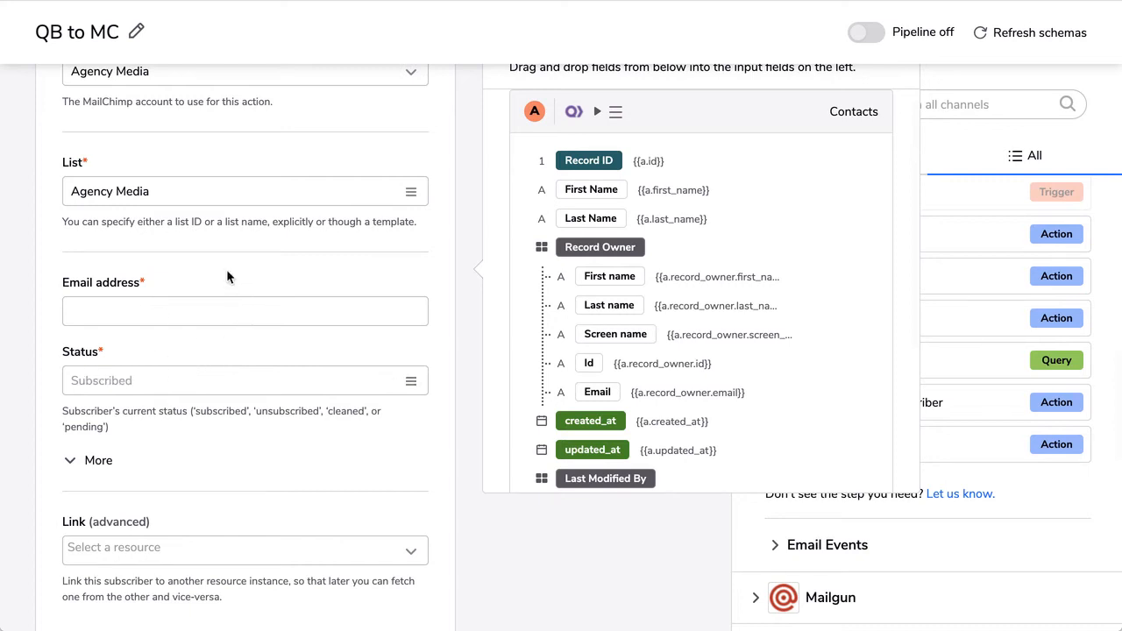
scroll(226, 273, "down", 1)
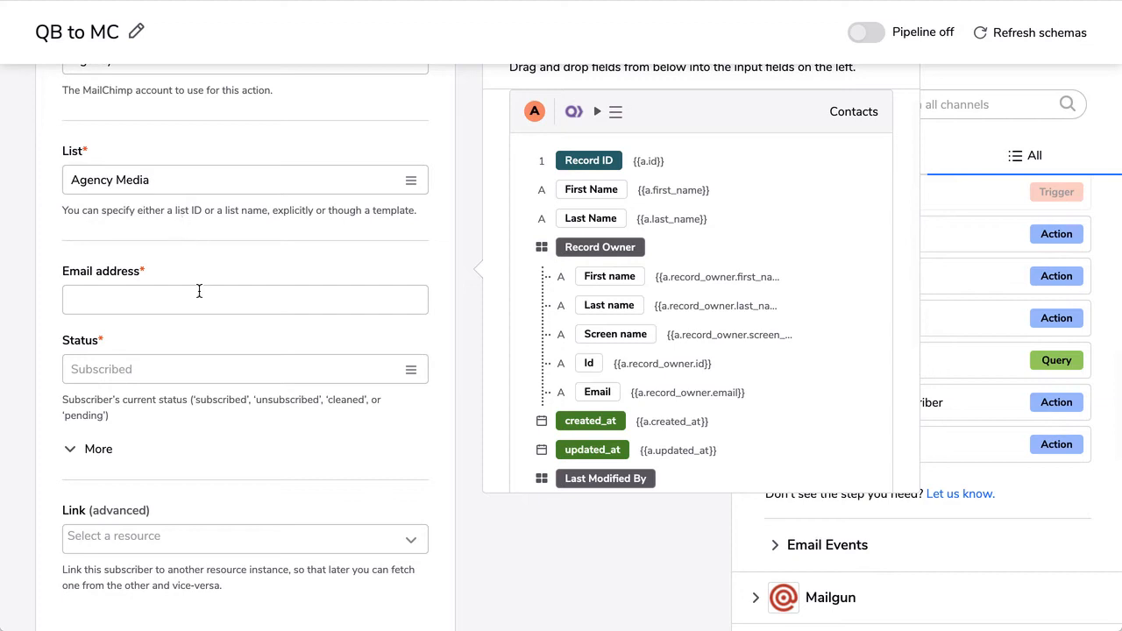
scroll(216, 271, "down", 3)
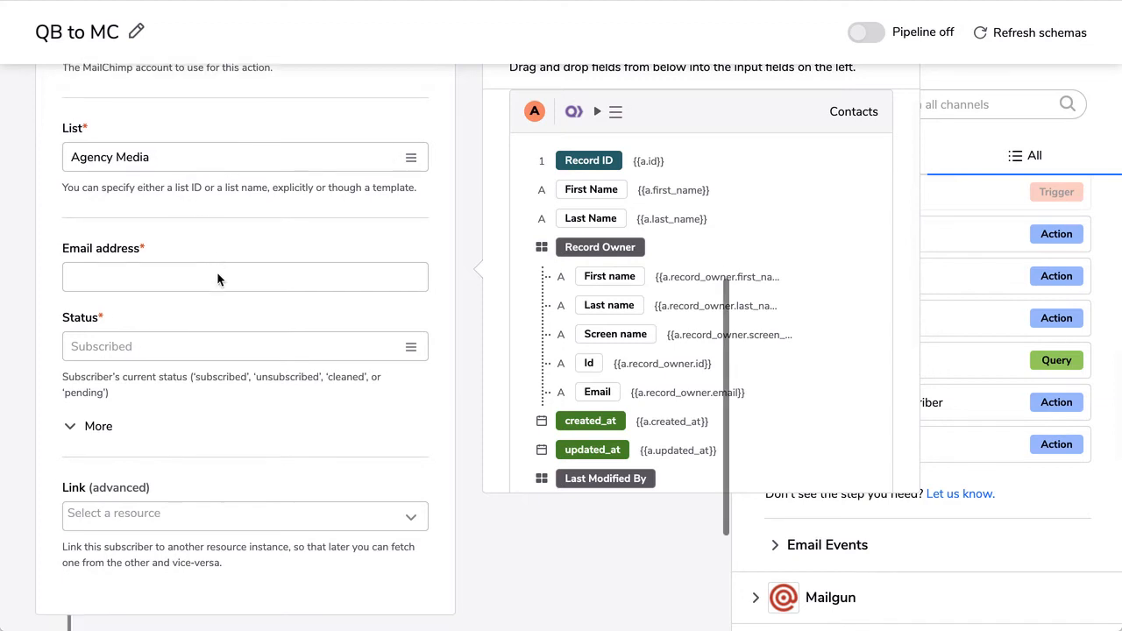
Map the Subscribe step's Email address to the contact's Email field
left_click(98, 392)
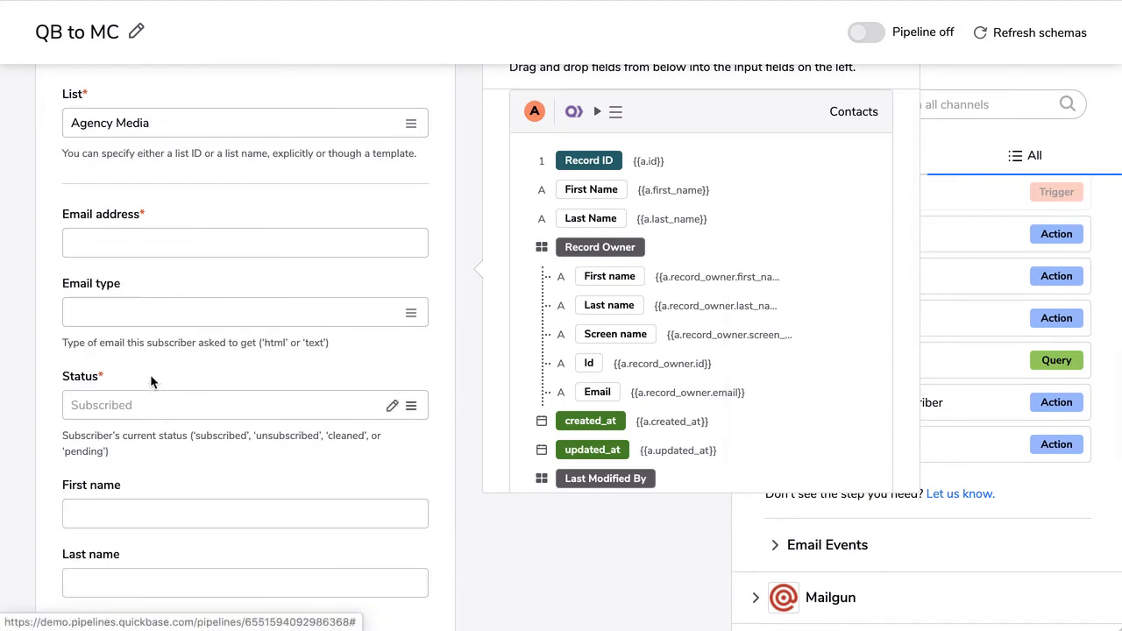
scroll(157, 366, "up", 1)
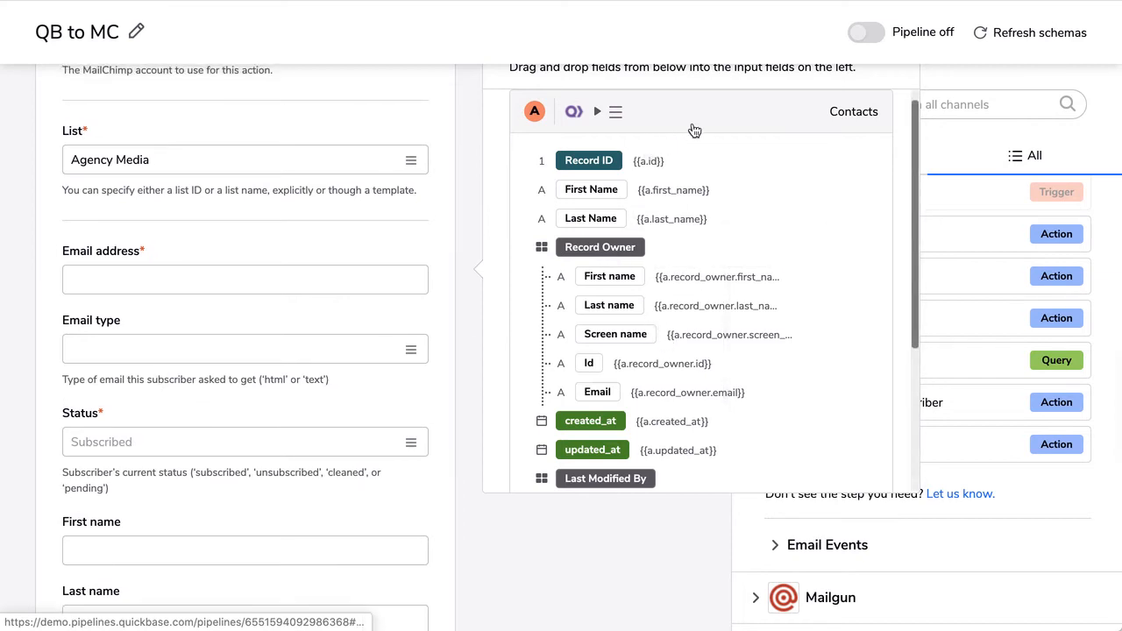
scroll(741, 258, "down", 3)
scroll(742, 257, "down", 2)
scroll(742, 258, "up", 1)
scroll(742, 258, "down", 3)
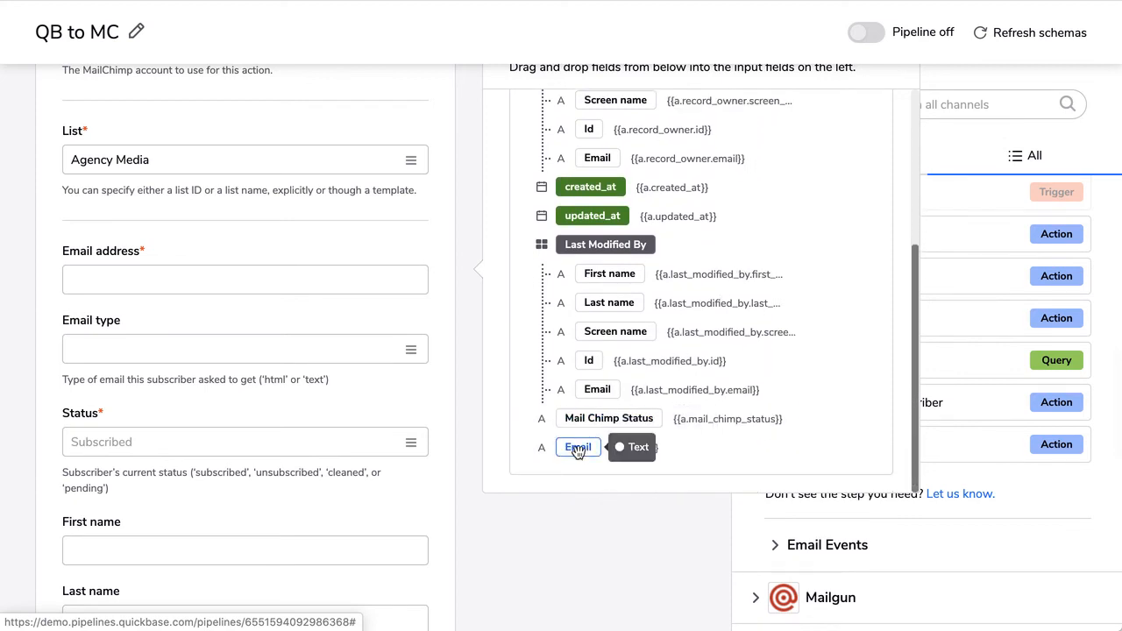
left_click_drag(578, 450, 149, 281)
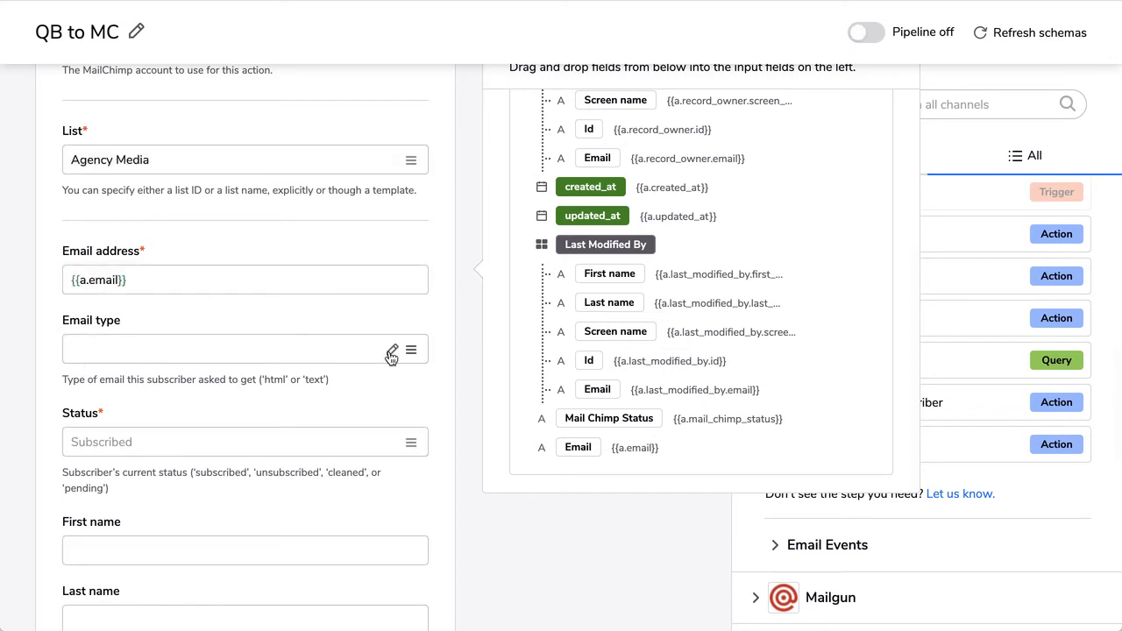
Set the email type to HTML and map Status to the Mail Chimp Status field
scroll(204, 383, "down", 3)
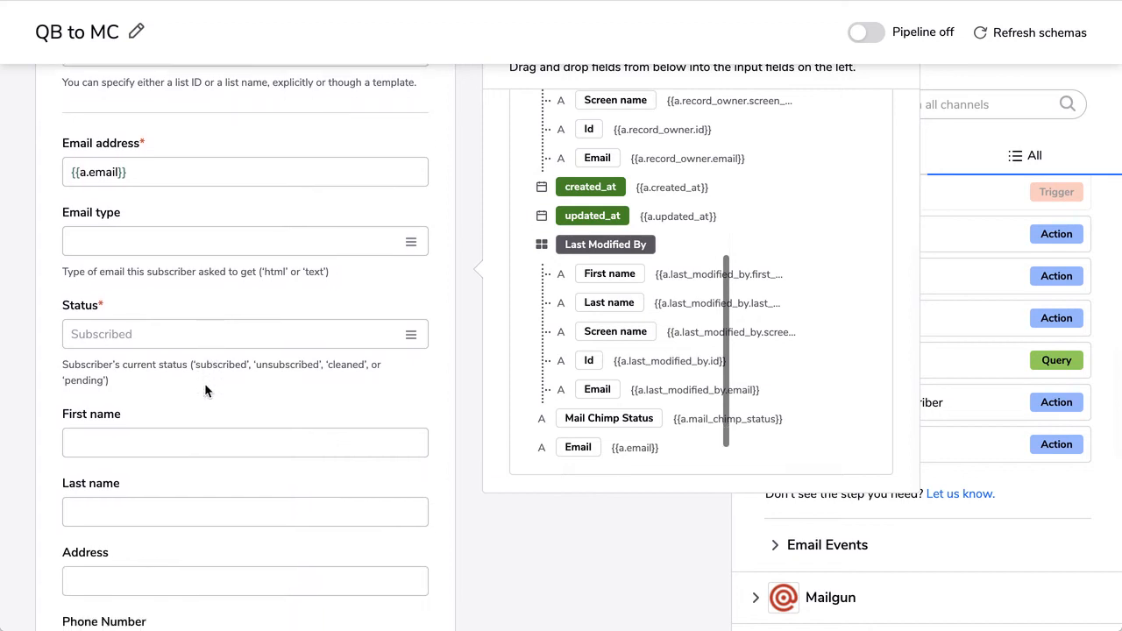
left_click(175, 241)
left_click(98, 279)
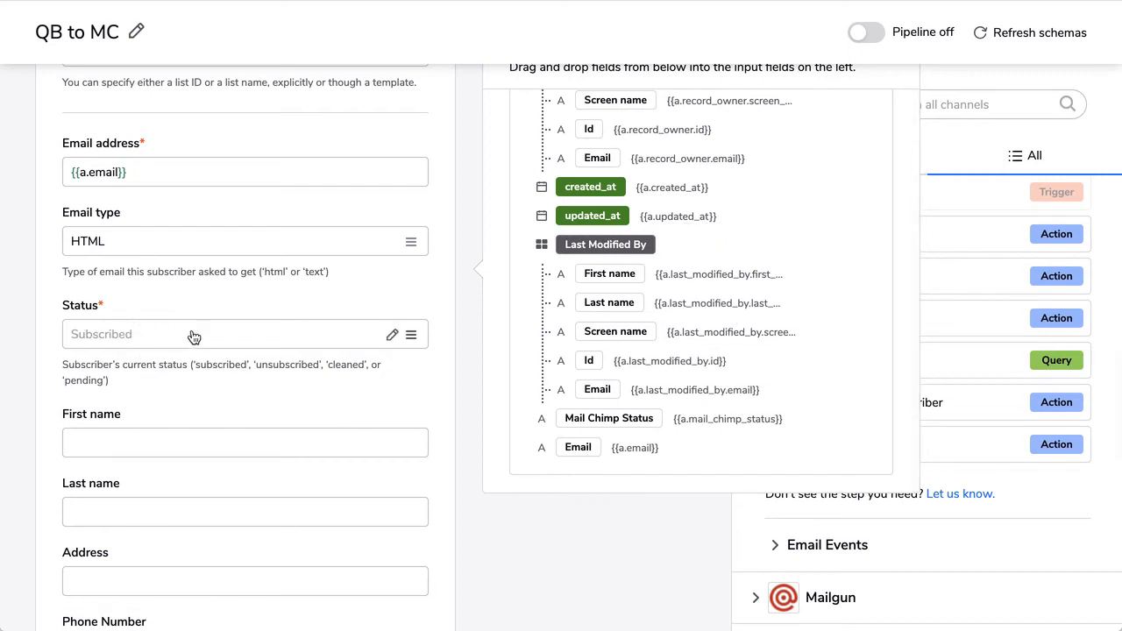
scroll(721, 416, "down", 1)
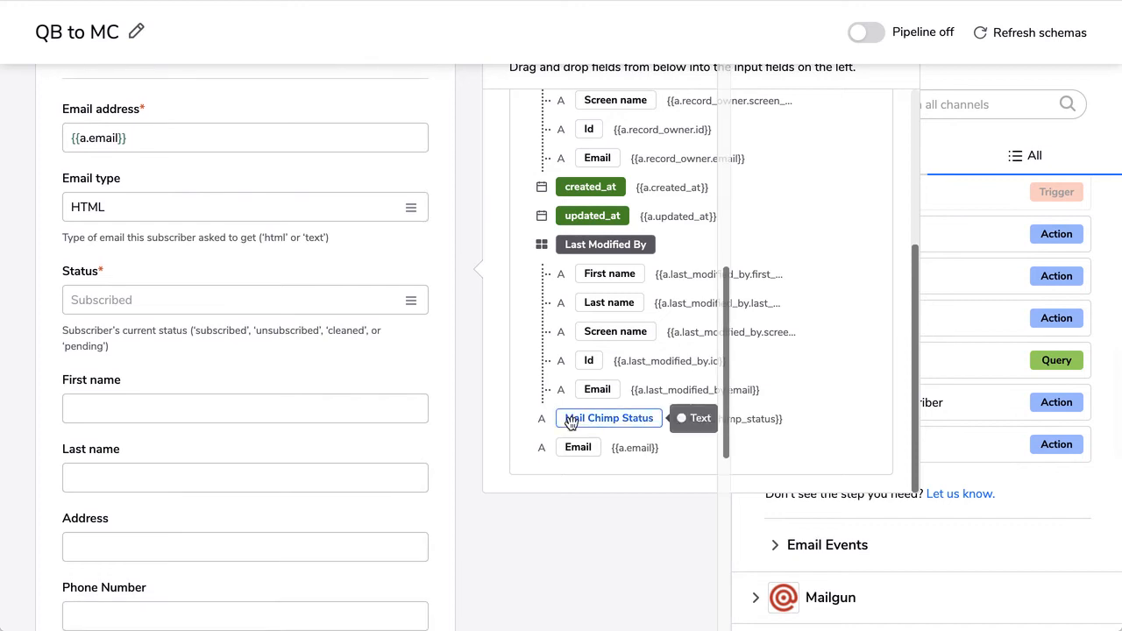
left_click_drag(593, 420, 113, 301)
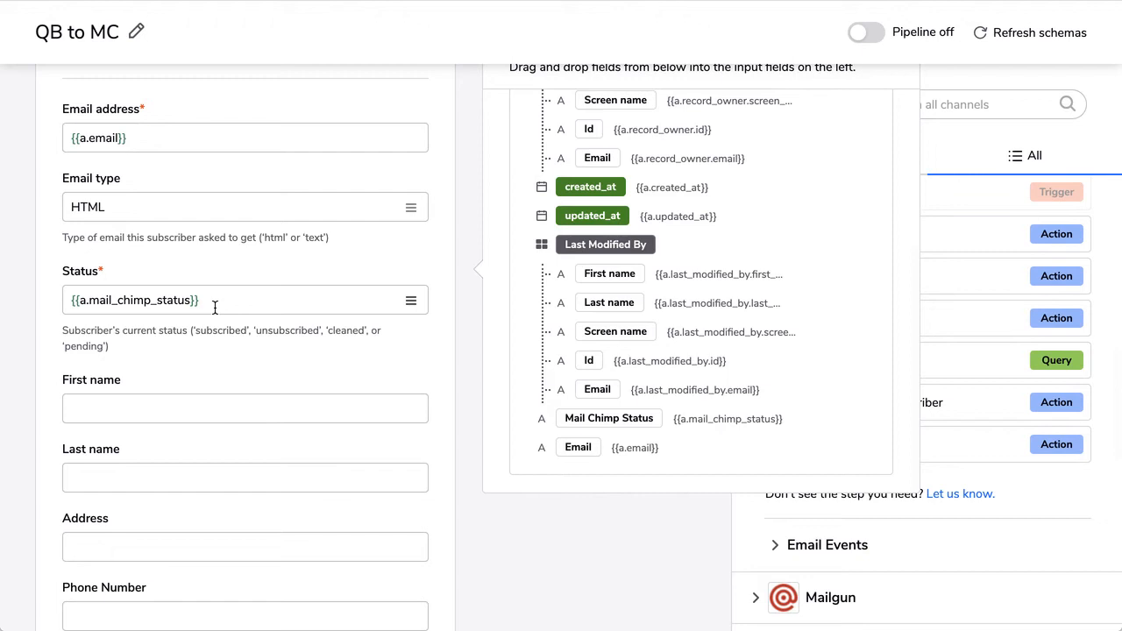
left_click(102, 405)
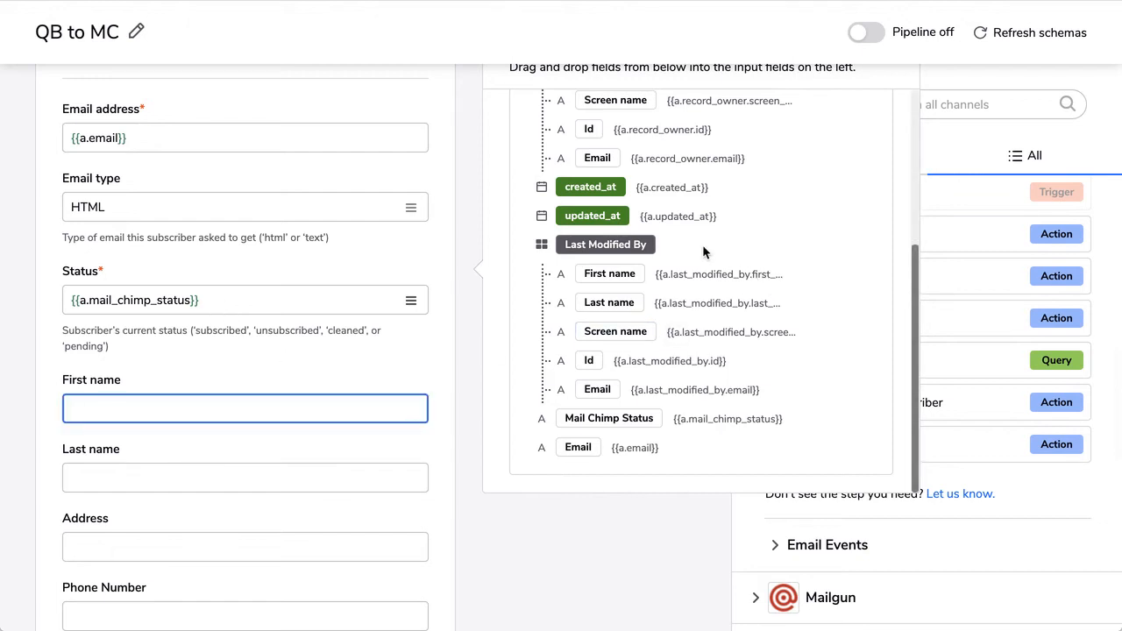
Map the contact's First Name and Last Name into the first and last name inputs
scroll(707, 283, "up", 5)
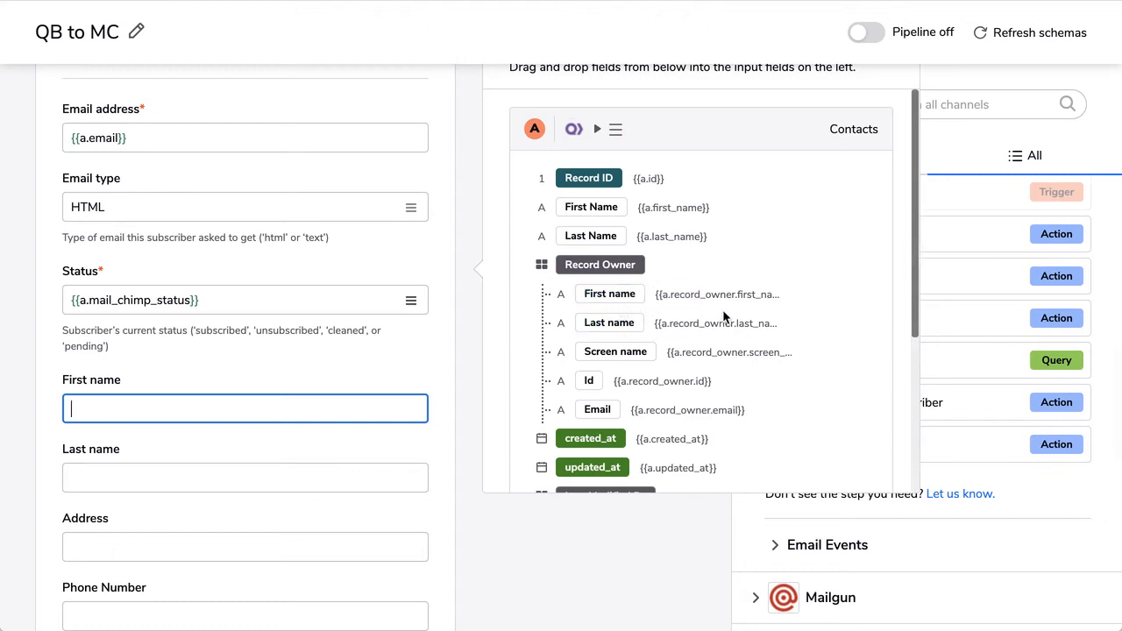
left_click_drag(594, 206, 110, 407)
left_click_drag(593, 236, 126, 478)
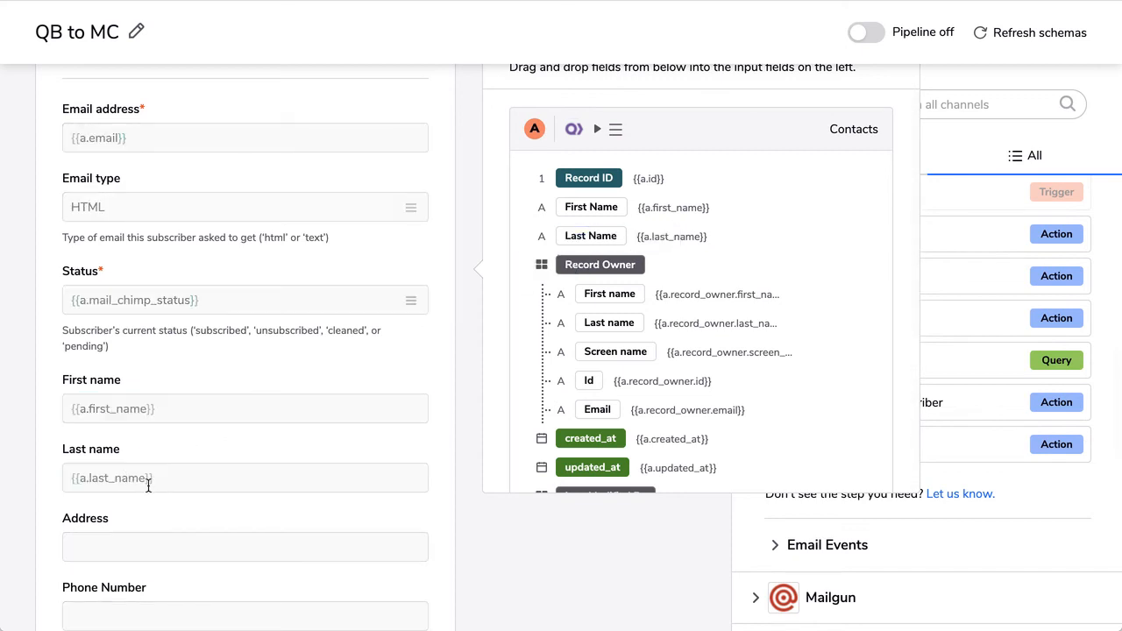
Switch the QB to MC pipeline on to start a test run
scroll(147, 487, "down", 5)
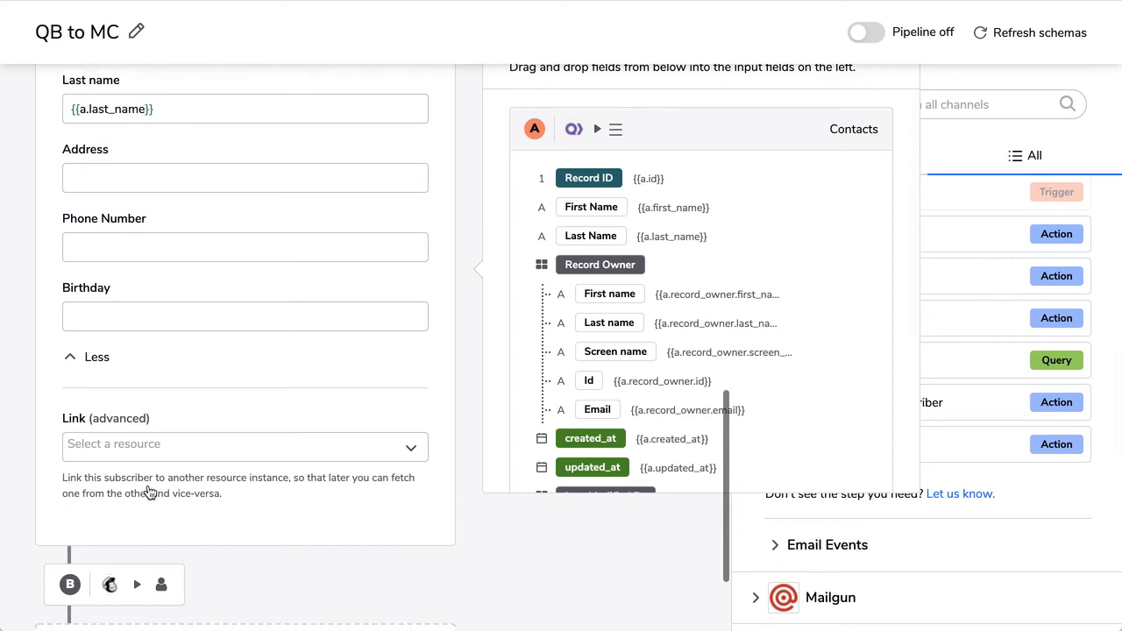
scroll(149, 491, "up", 8)
scroll(148, 484, "up", 5)
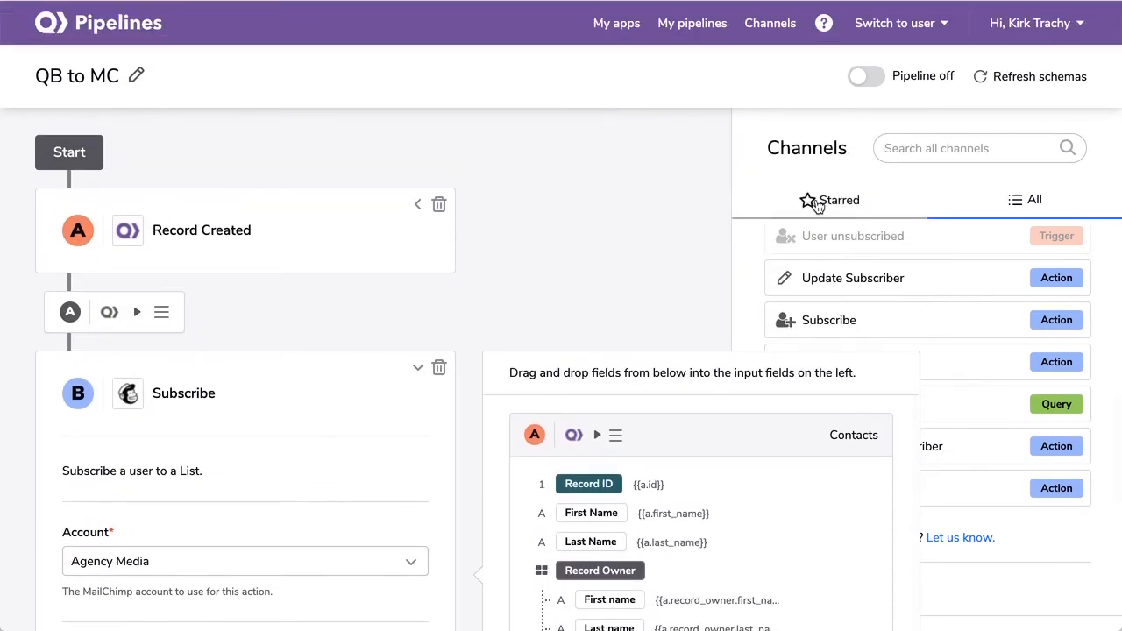
left_click(865, 78)
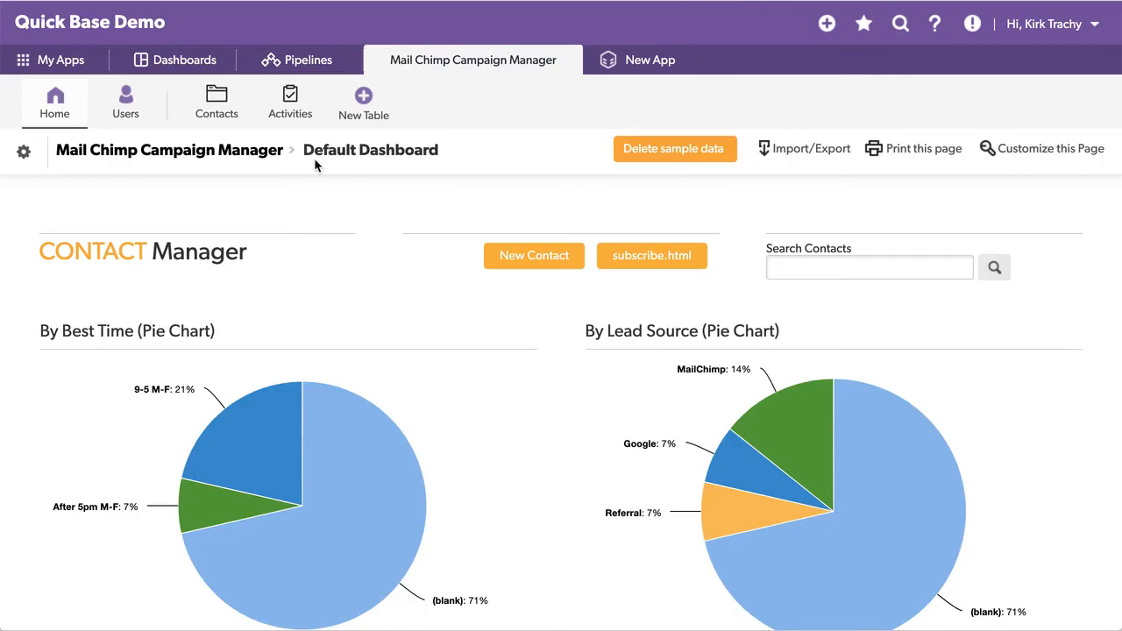
Add a new contact with first name, last name and email, status subscribed, and save it
left_click(528, 260)
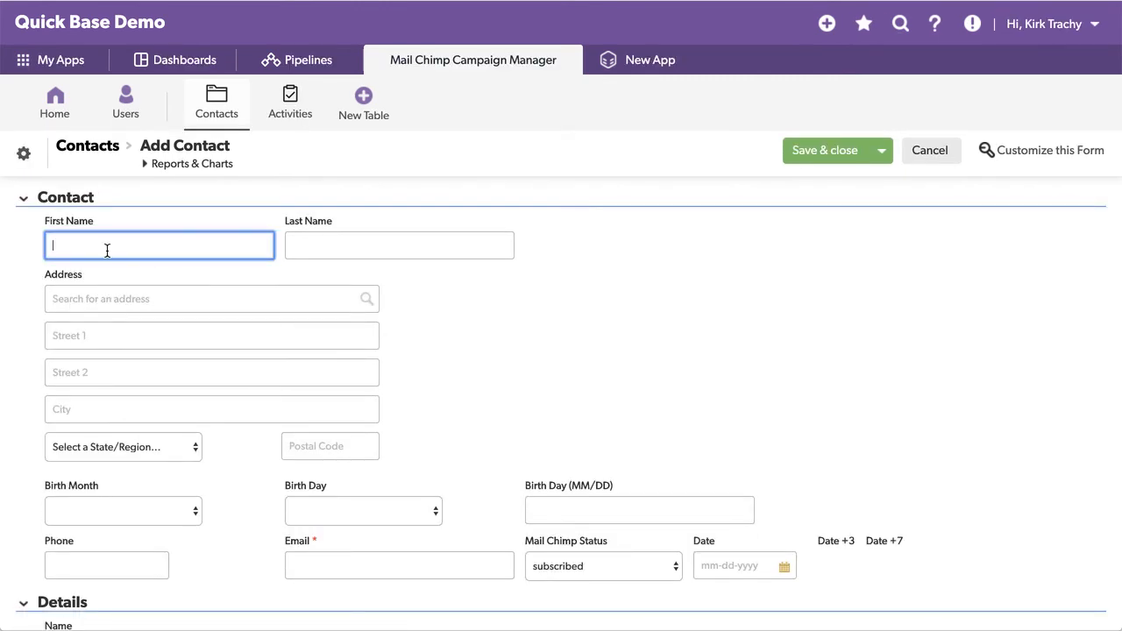
type("San")
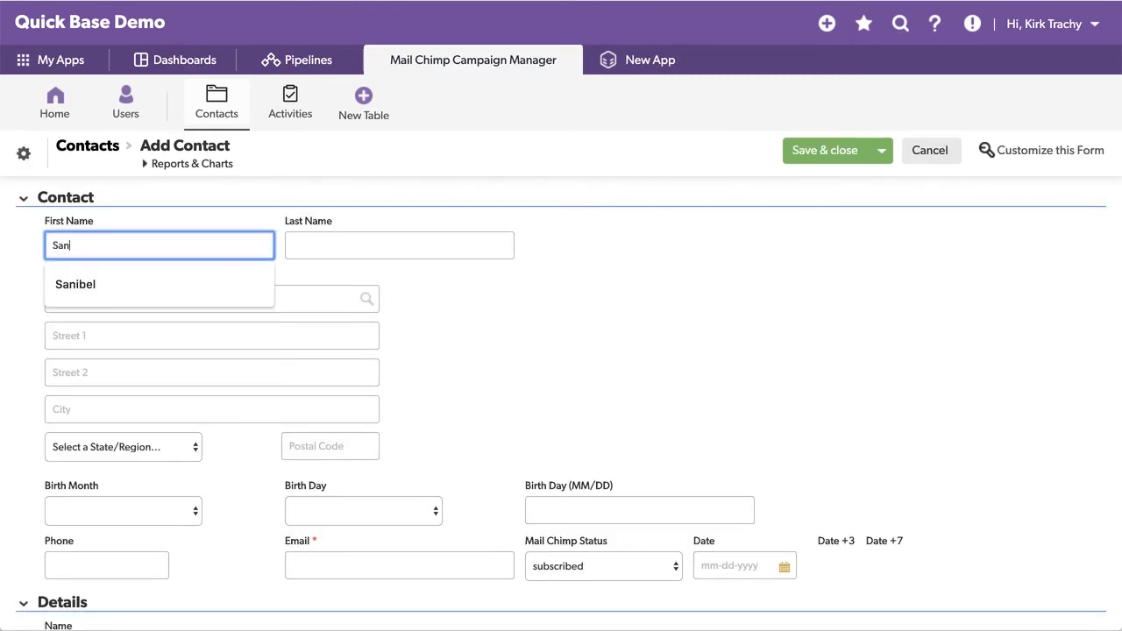
type("dy")
key("Tab")
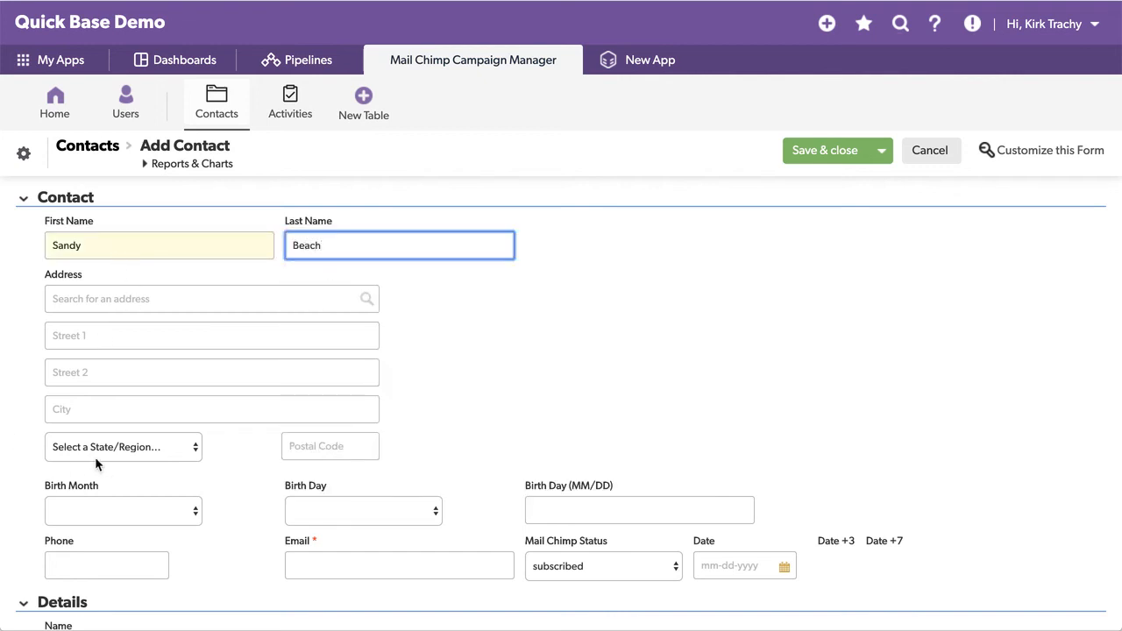
scroll(194, 448, "down", 2)
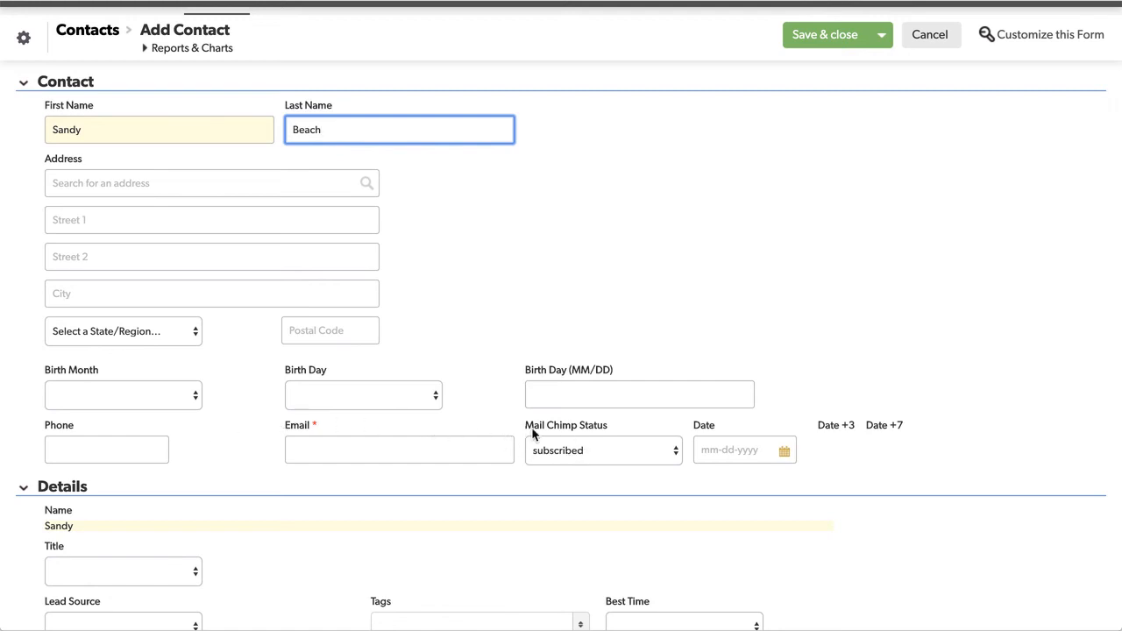
left_click(345, 450)
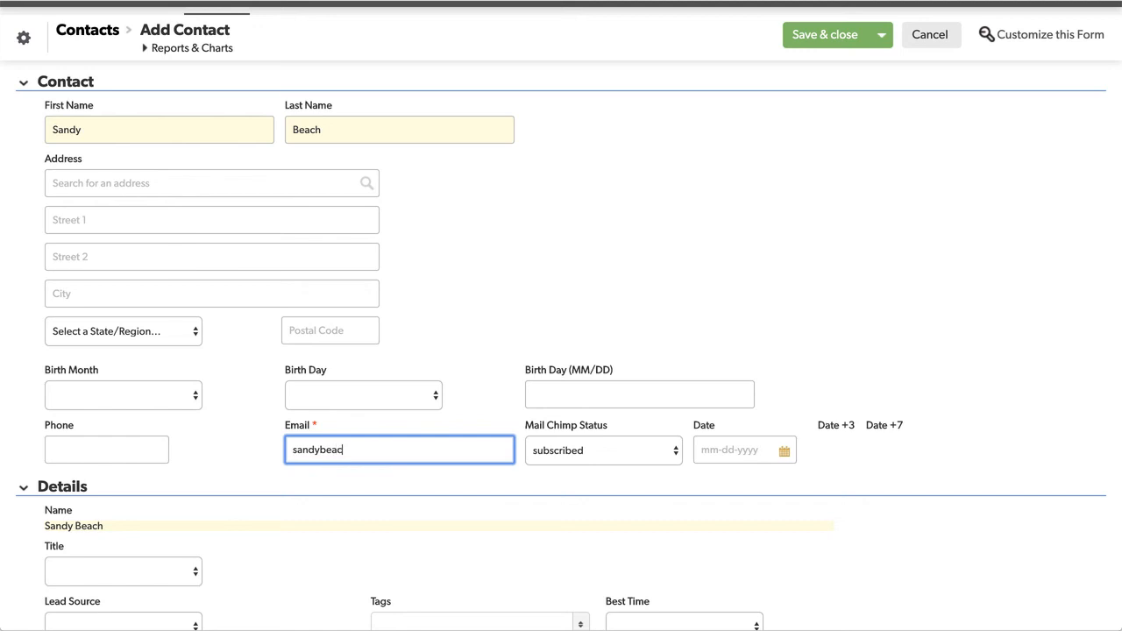
left_click(554, 301)
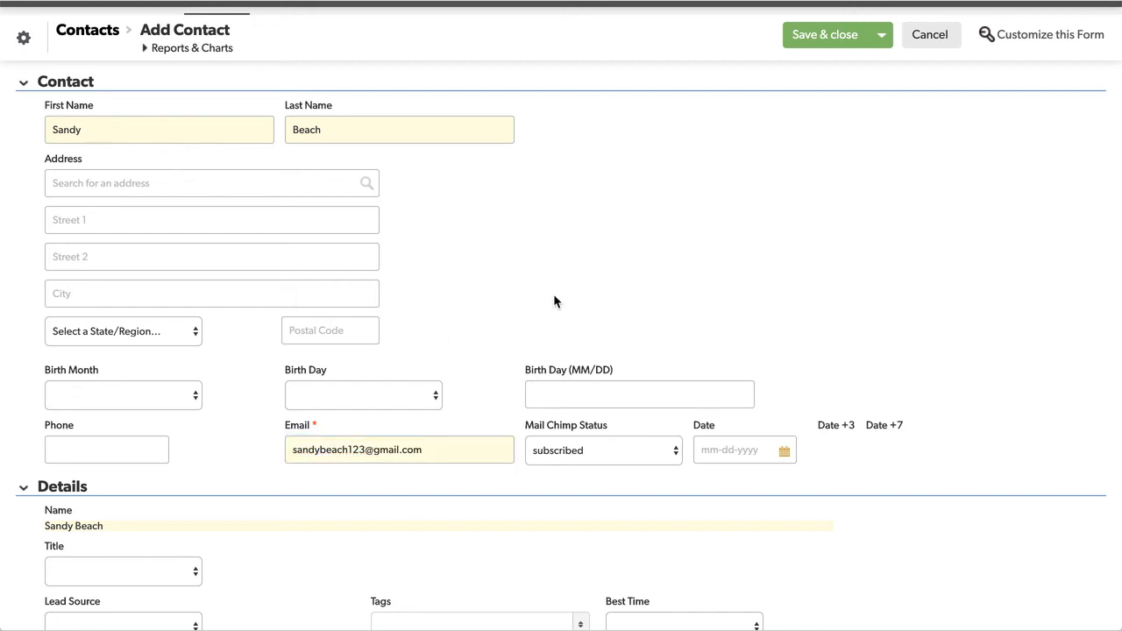
left_click(804, 34)
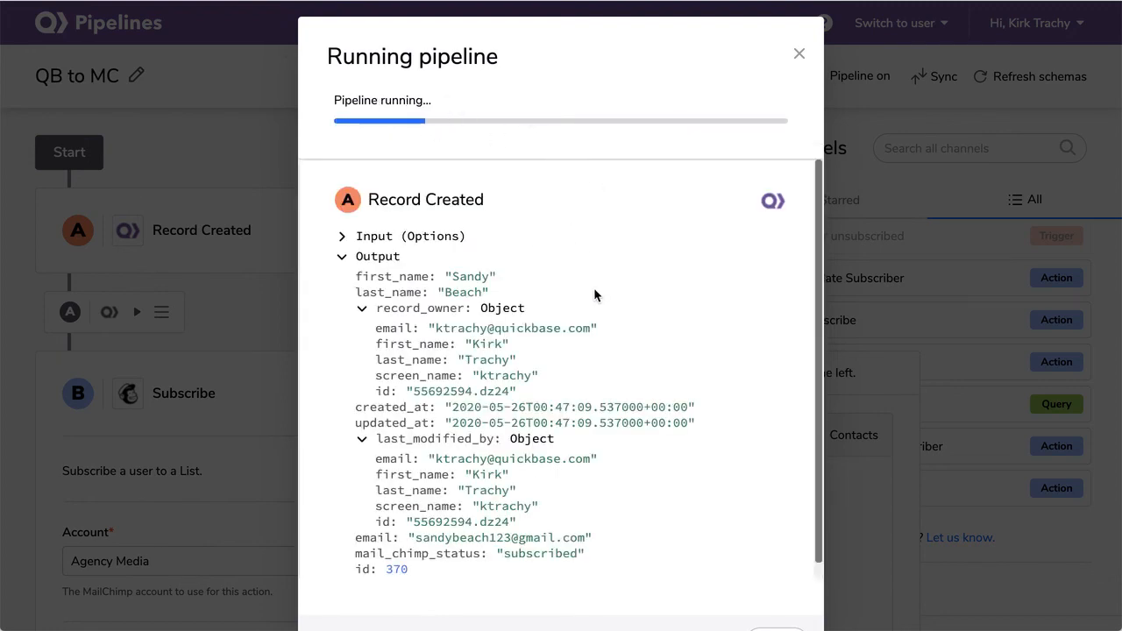
Review the finished run's Record Created and Subscribed User output, then close the results
scroll(501, 321, "down", 1)
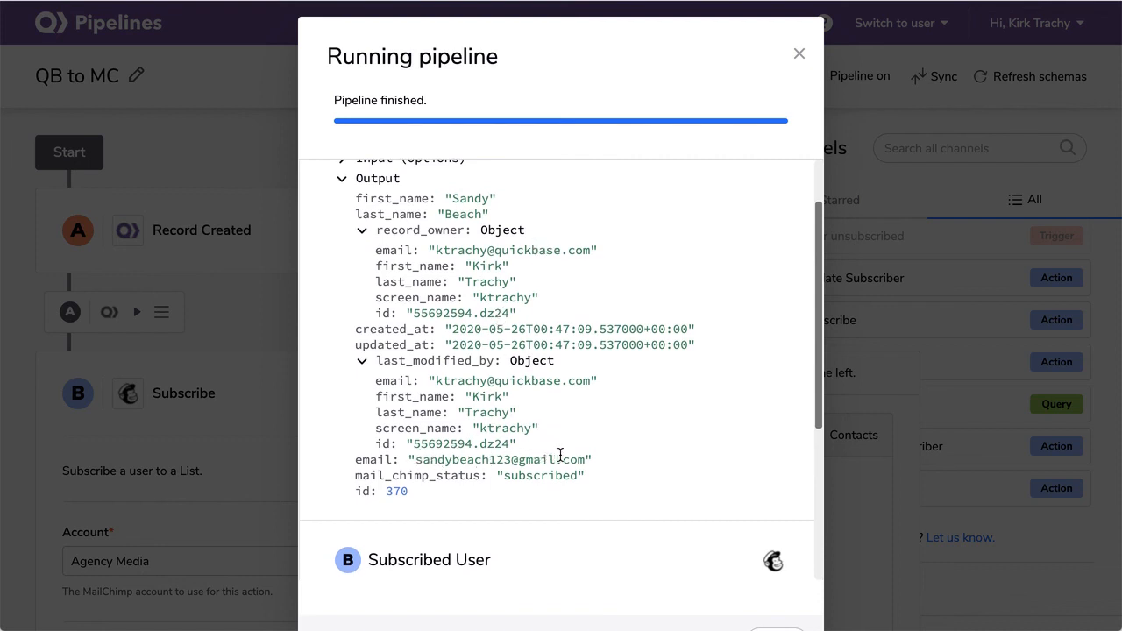
scroll(577, 458, "down", 5)
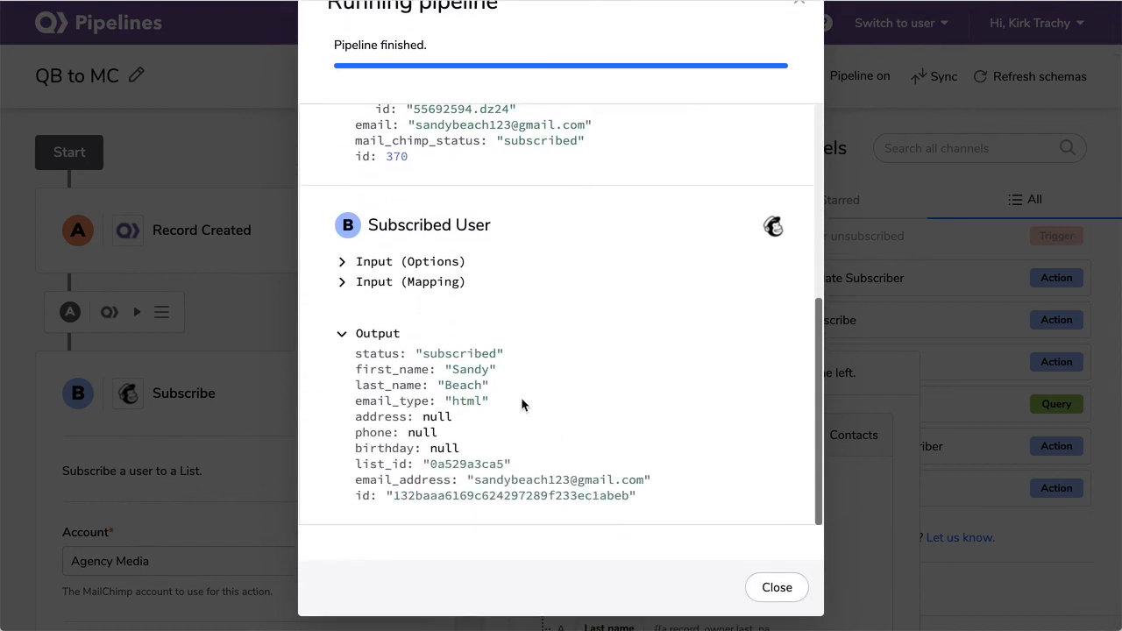
left_click(775, 582)
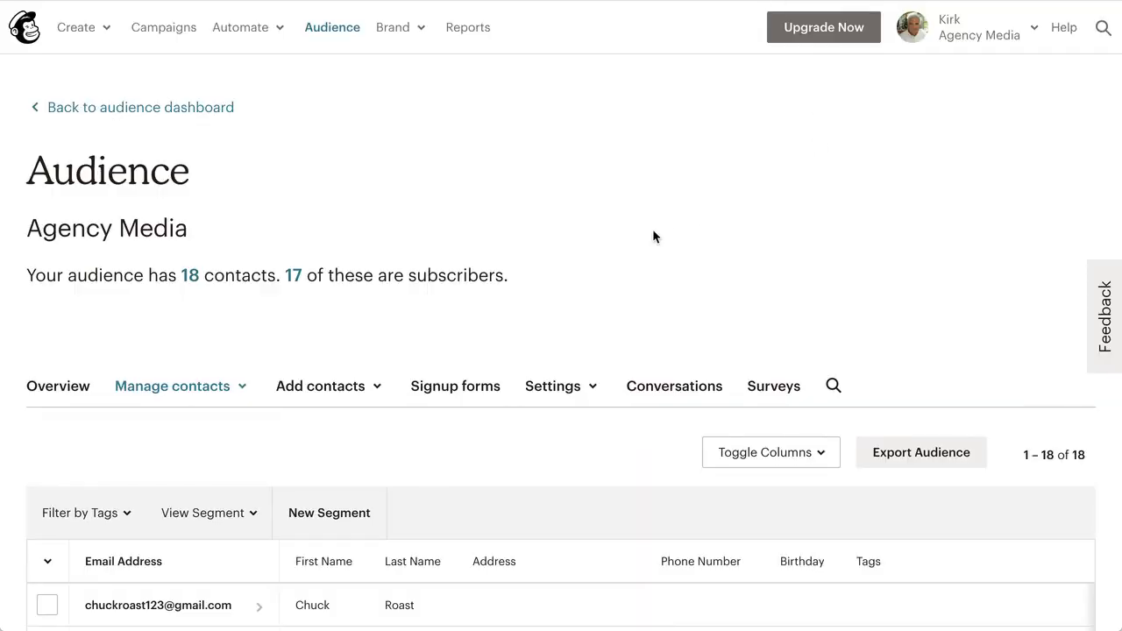
View the Agency Media audience's contacts, now 19 including the new subscriber
left_click(175, 386)
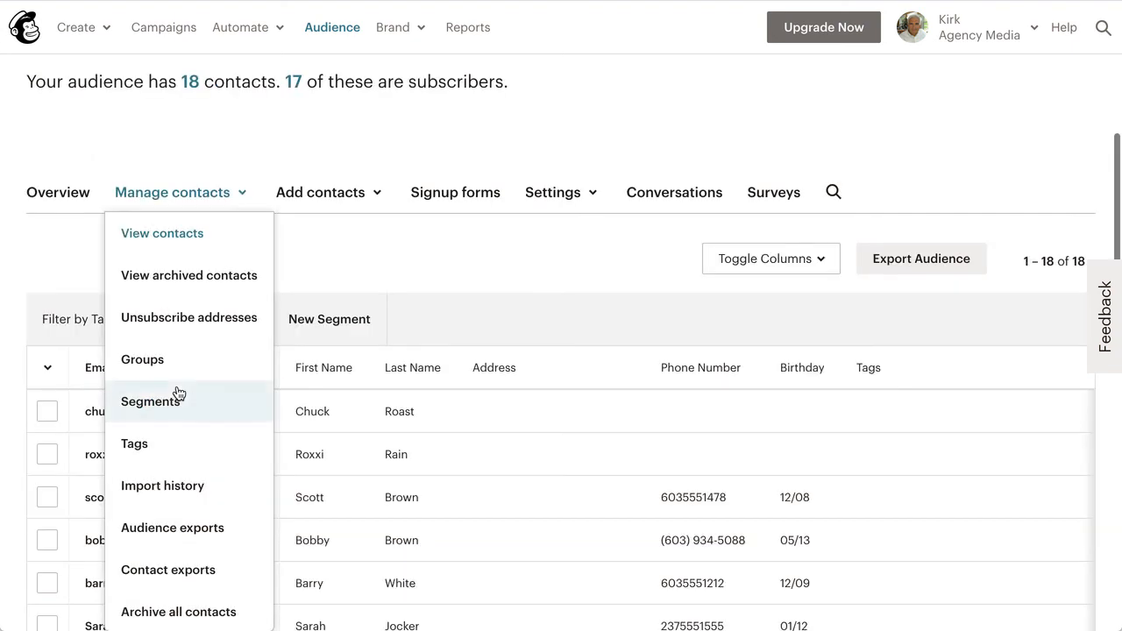
left_click(162, 232)
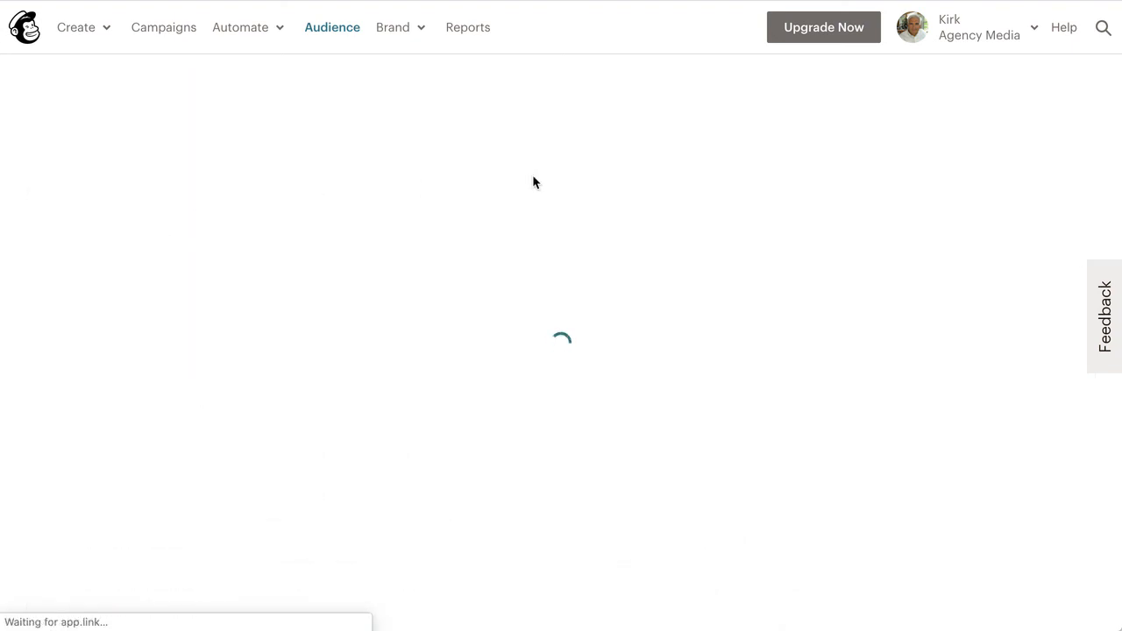
scroll(394, 367, "down", 3)
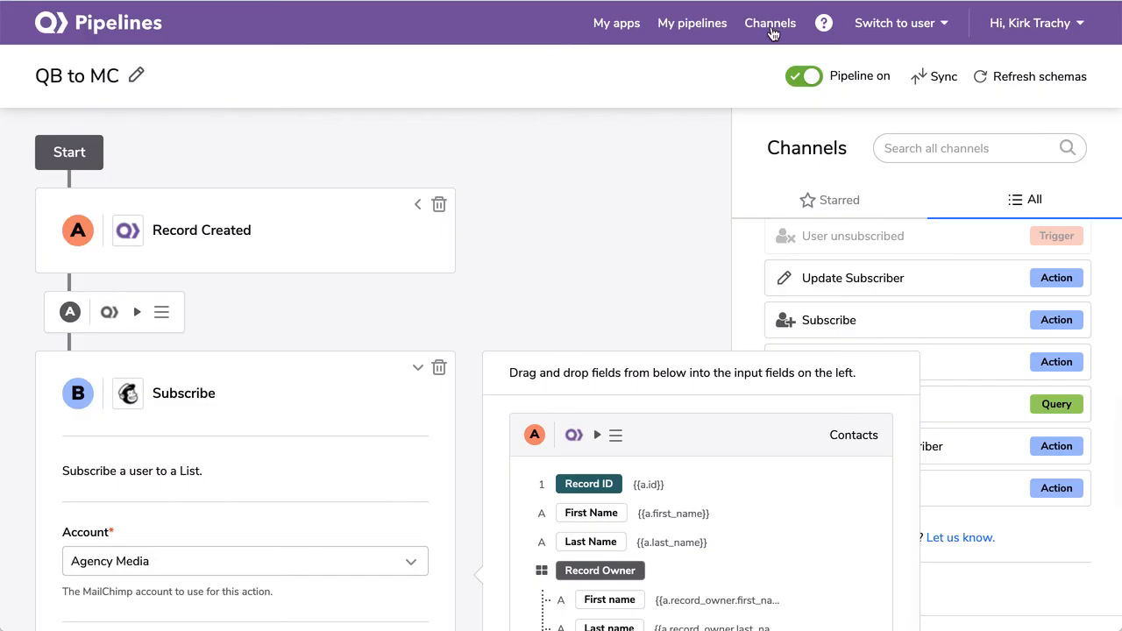
left_click(771, 28)
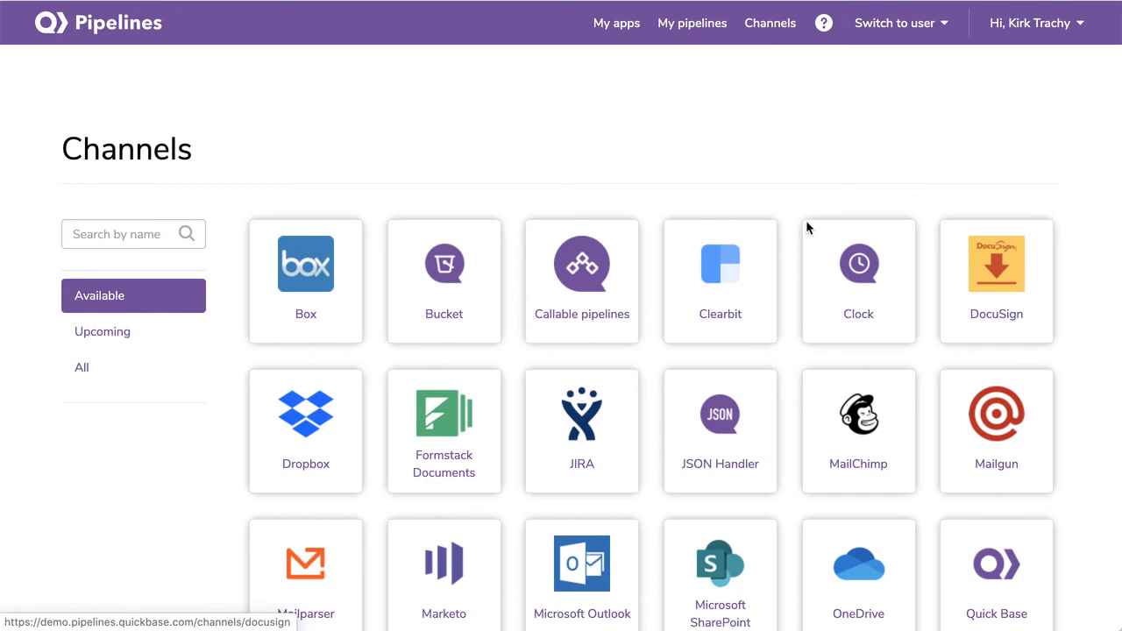
Scroll through the Channels tiles to review connectors like Box, DocuSign, MailChimp and Microsoft Outlook
scroll(678, 356, "down", 3)
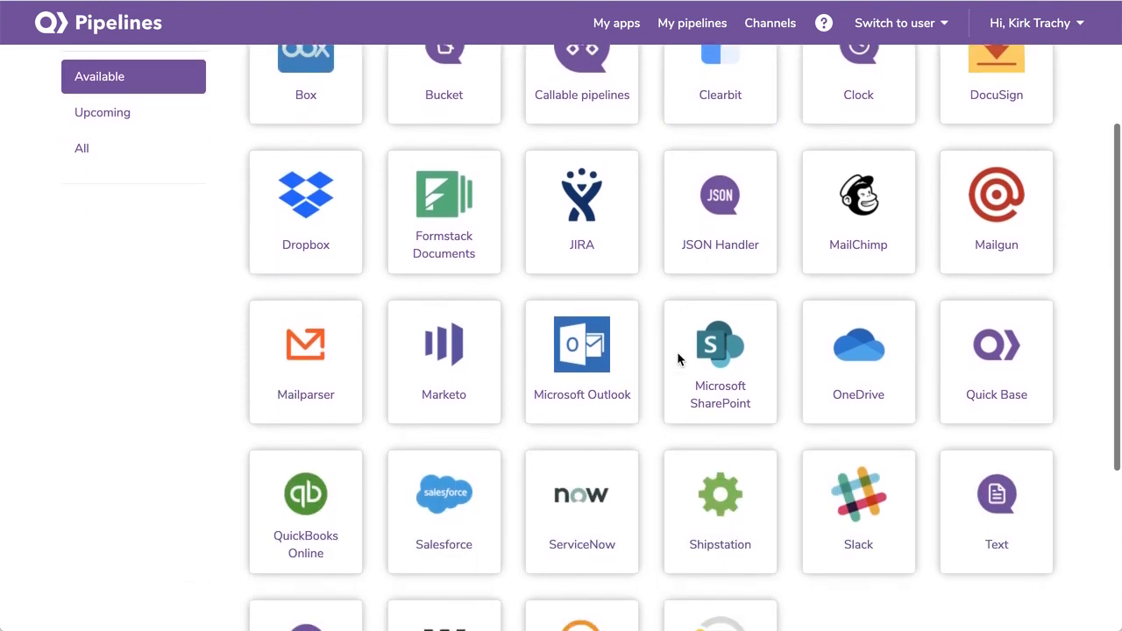
scroll(677, 351, "up", 3)
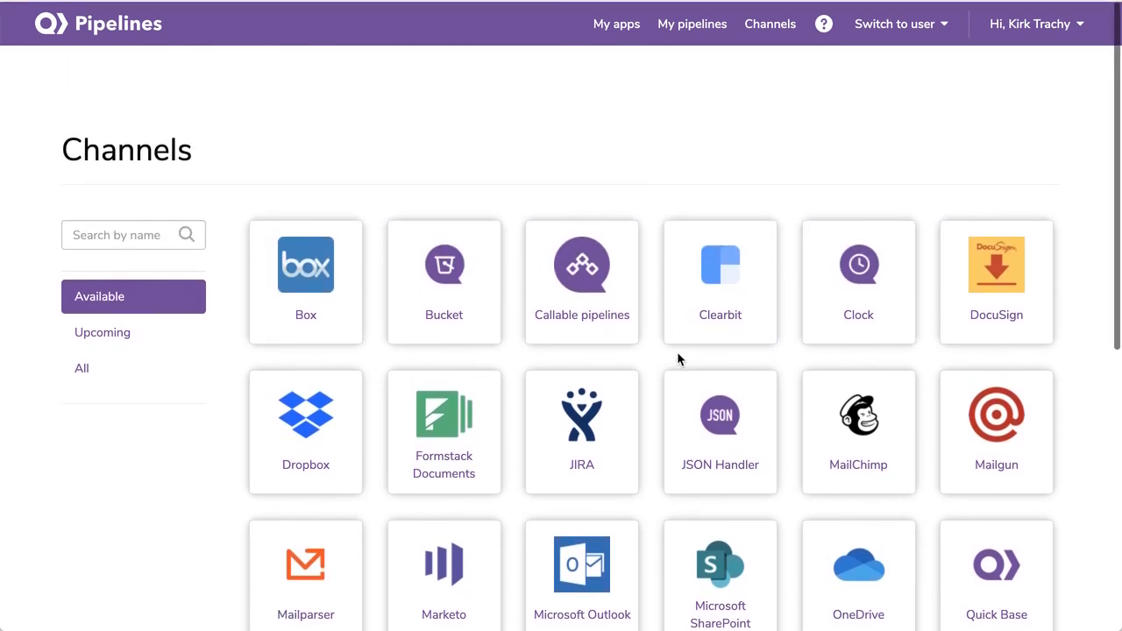